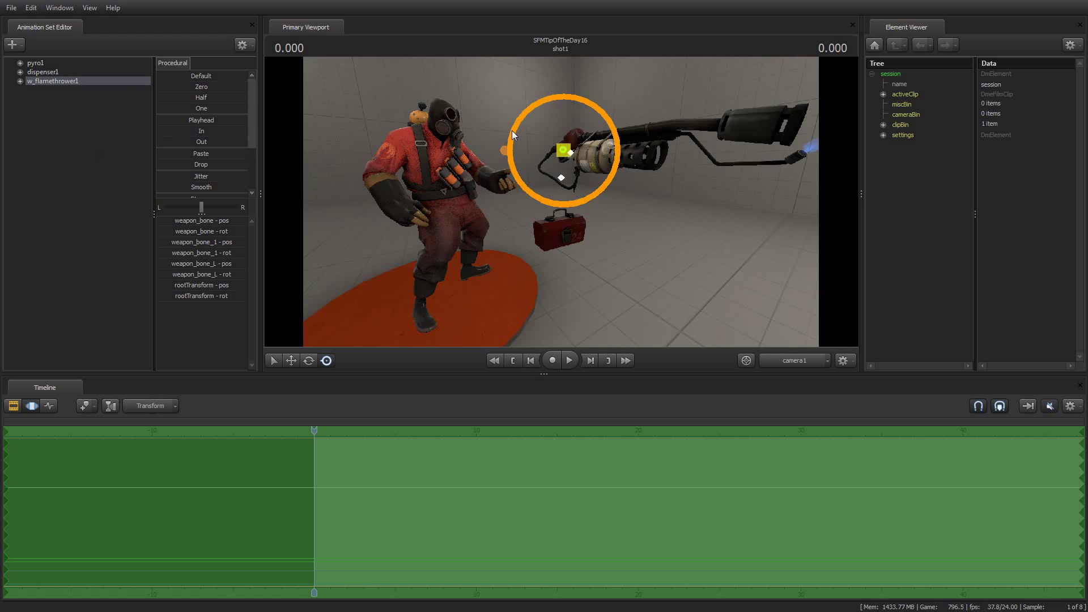
- Examine the w_flamethrower1 control hierarchy, including the rootTransform position and rotation axes and the weapon bones
left_click(19, 81)
left_click(32, 91)
left_click(42, 99)
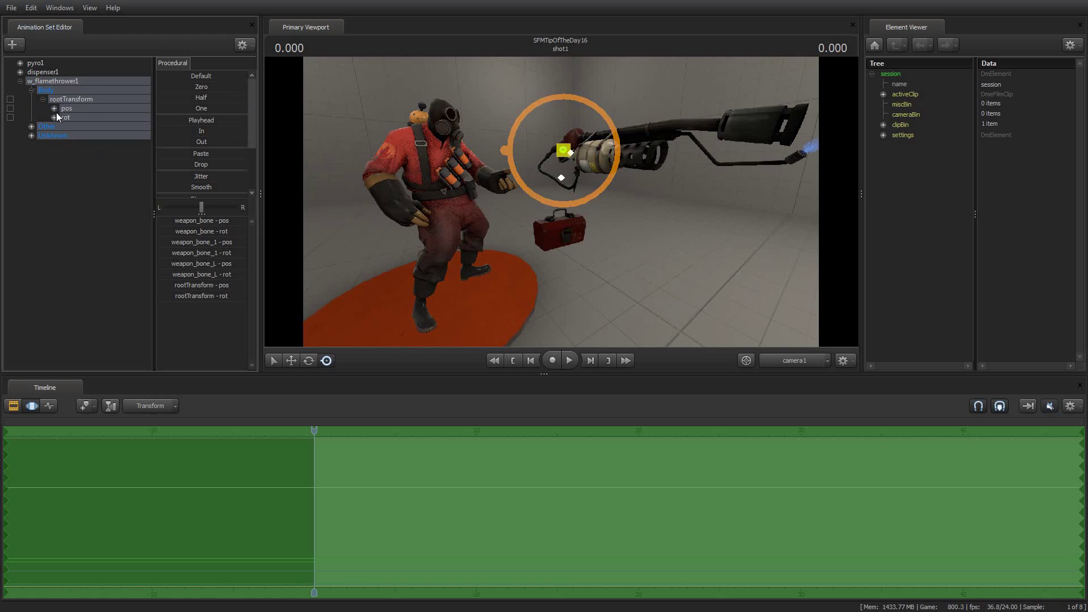
left_click(54, 109)
left_click(75, 118)
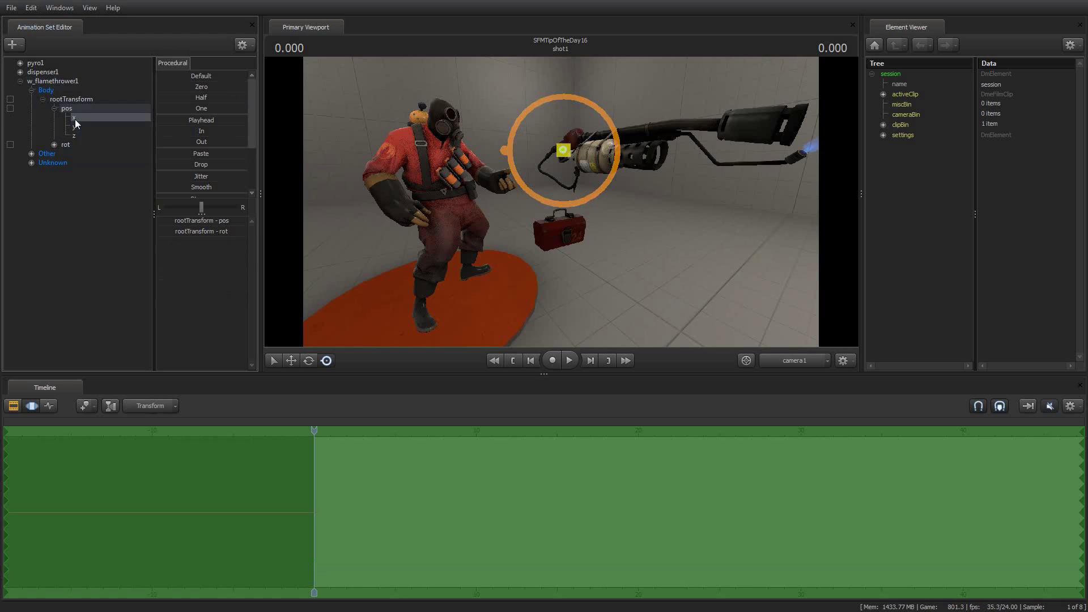
left_click(54, 145)
left_click(31, 182)
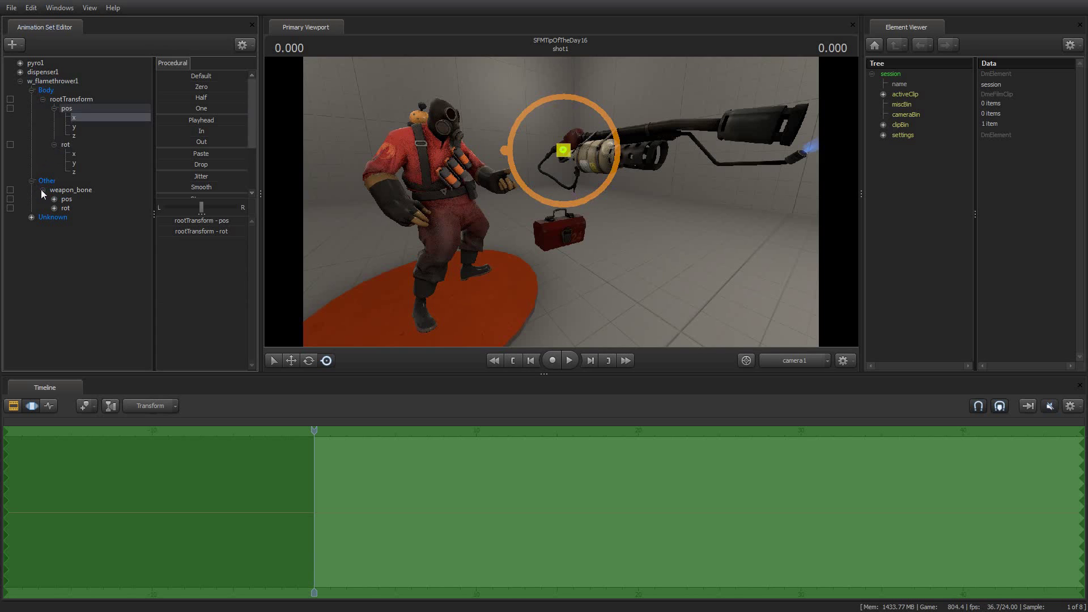
left_click(31, 217)
left_click(26, 84)
left_click(21, 81)
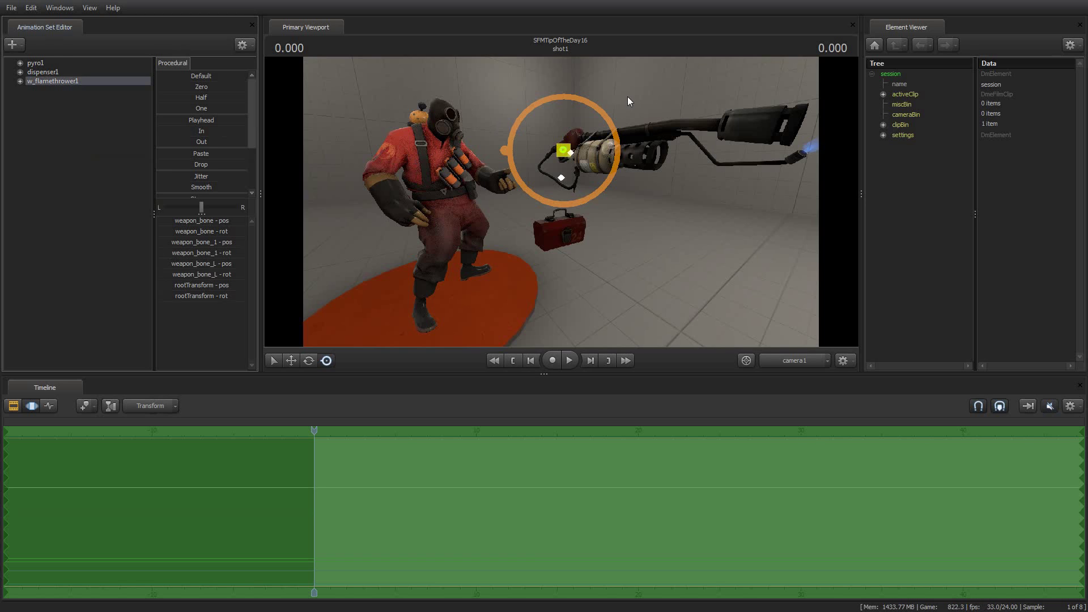
mouse_move(657, 138)
left_mouse_down()
mouse_move(691, 170)
mouse_move(631, 111)
mouse_move(672, 139)
left_mouse_up()
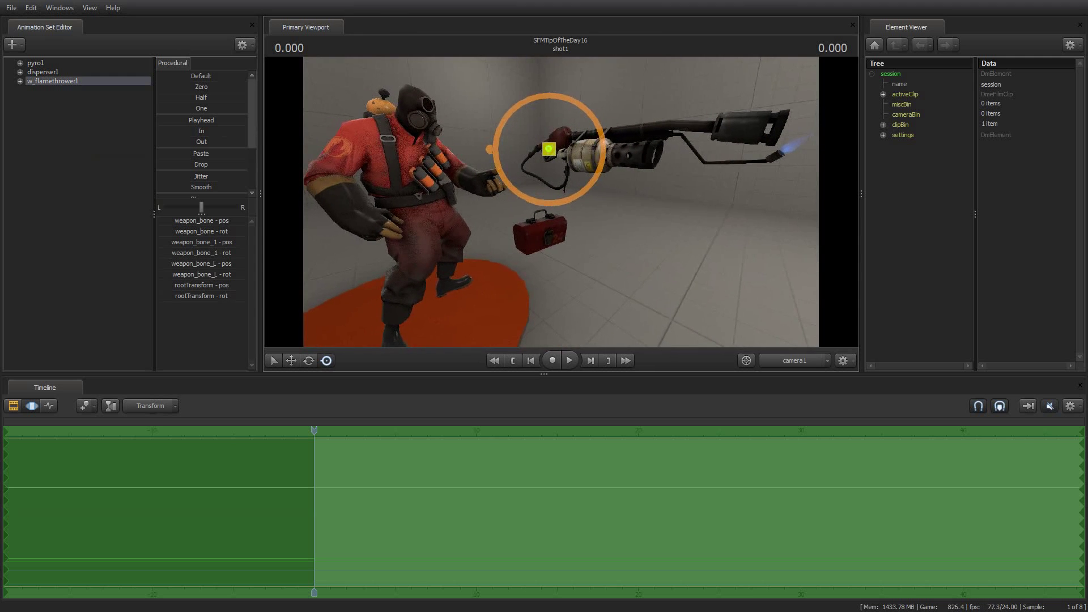
left_click_drag(655, 277, 611, 273)
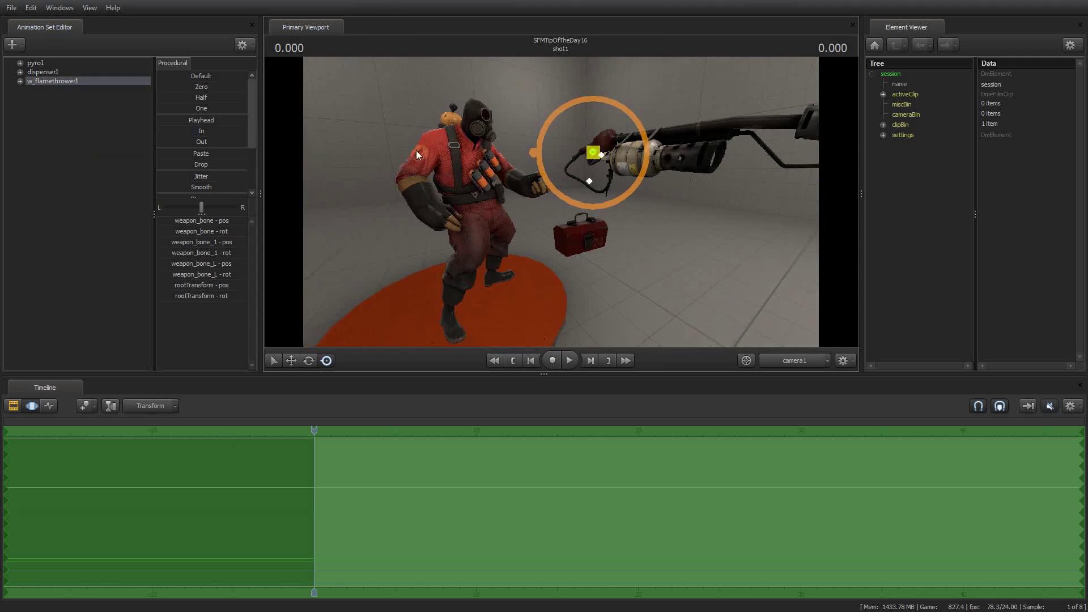
- Apply the Default procedural preset at full strength to all controls of pyro1
left_click(35, 63)
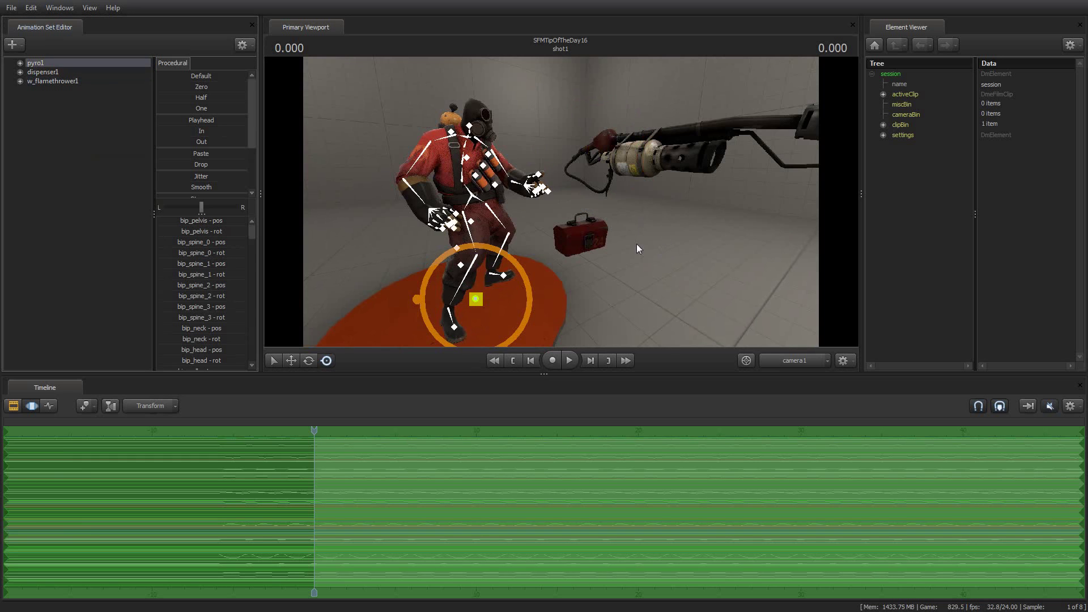
left_click_drag(637, 244, 637, 245)
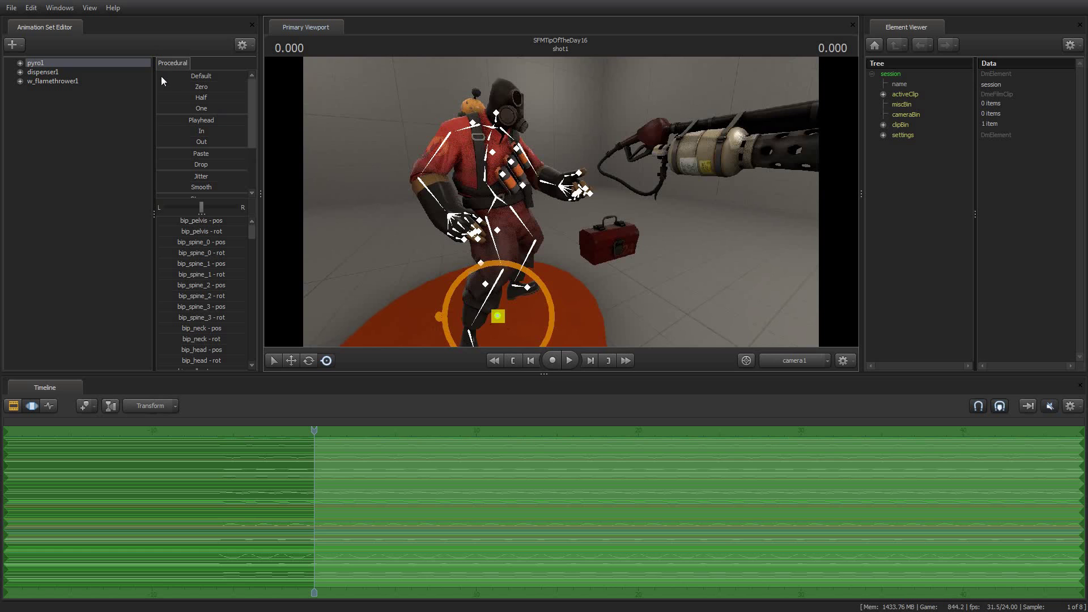
left_click_drag(160, 76, 201, 76)
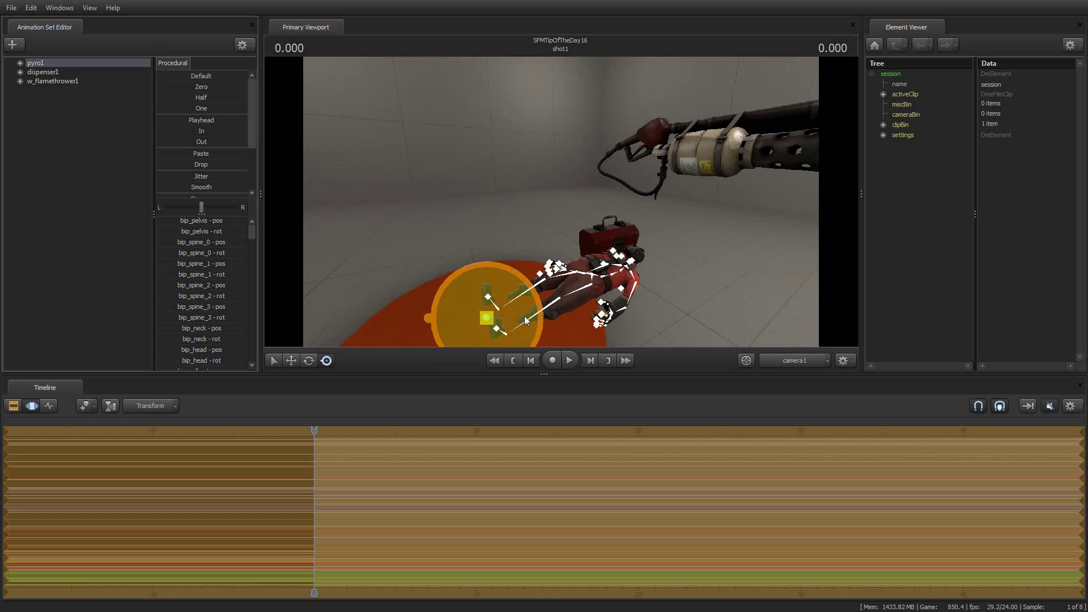
- Rotate pyro1 about its root until the model stands upright, and undo the rotation and the Default preset
left_click(308, 360)
left_click_drag(519, 307, 461, 301)
left_click_drag(540, 328, 544, 230)
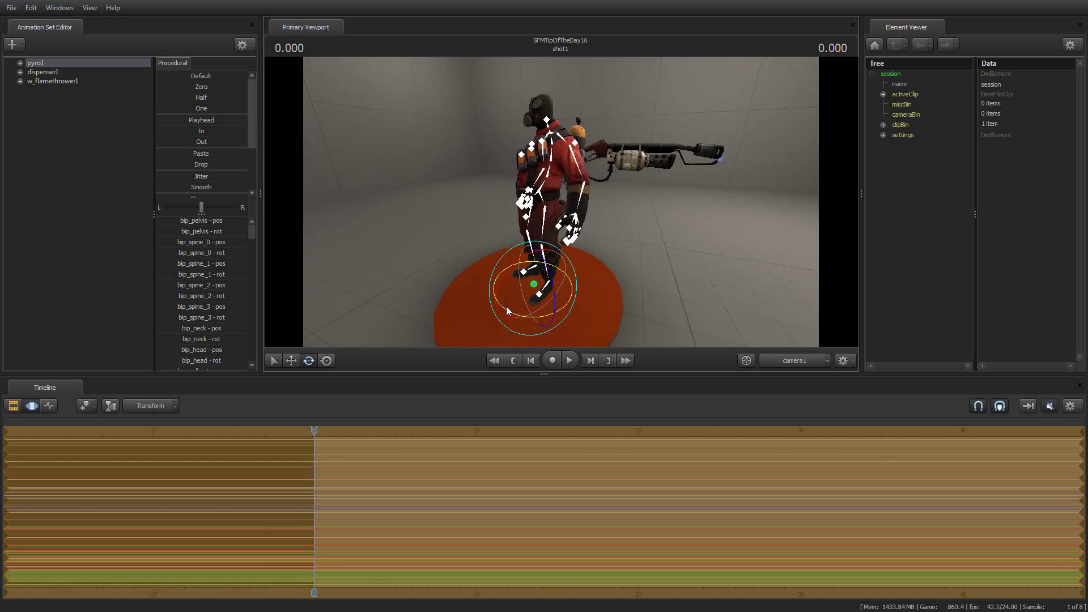
left_click_drag(506, 308, 548, 320)
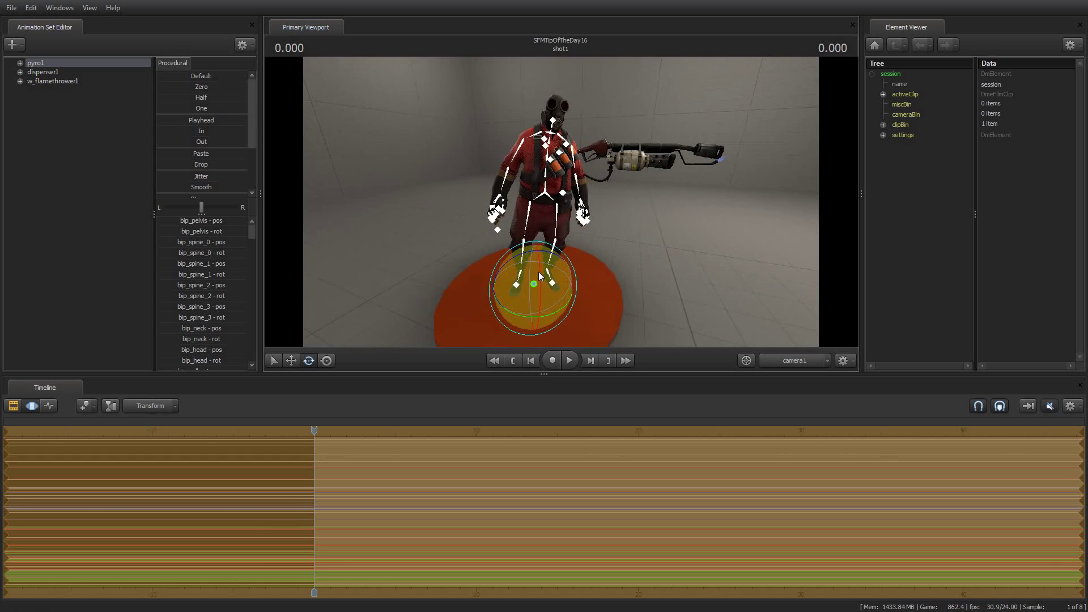
left_click_drag(539, 272, 529, 250)
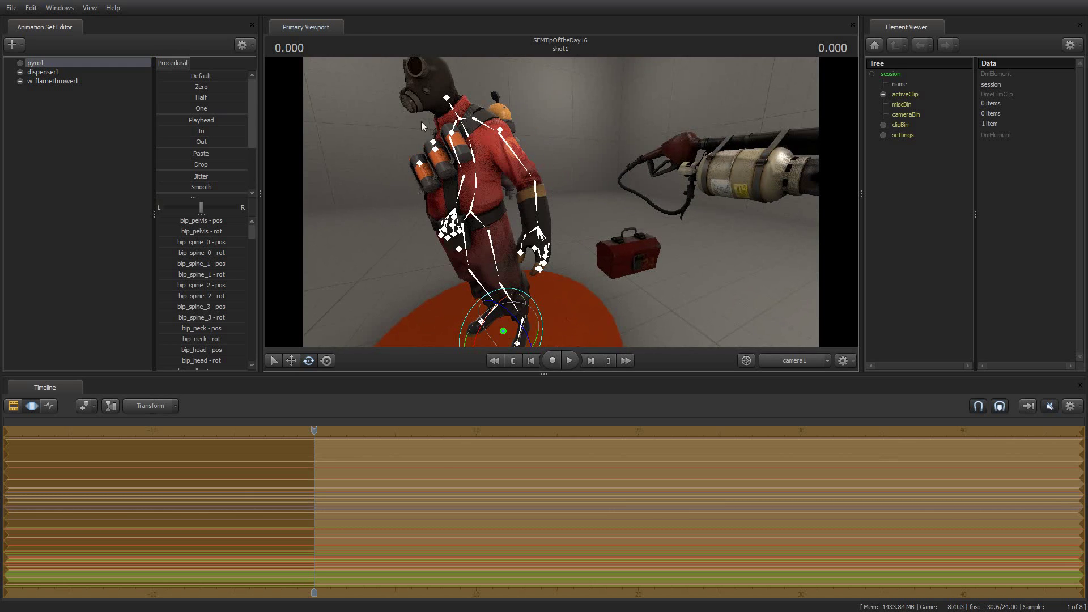
key("ctrl+z")
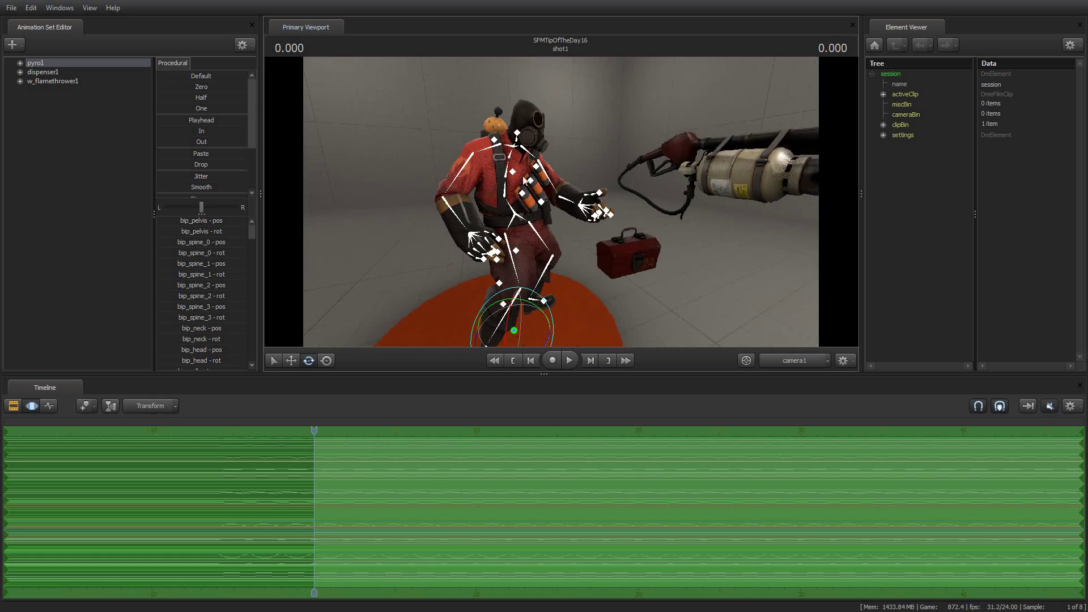
- Apply the Zero procedural preset to pyro1, inspect the collapsed pose, and undo the preset
right_click_drag(568, 126, 561, 209)
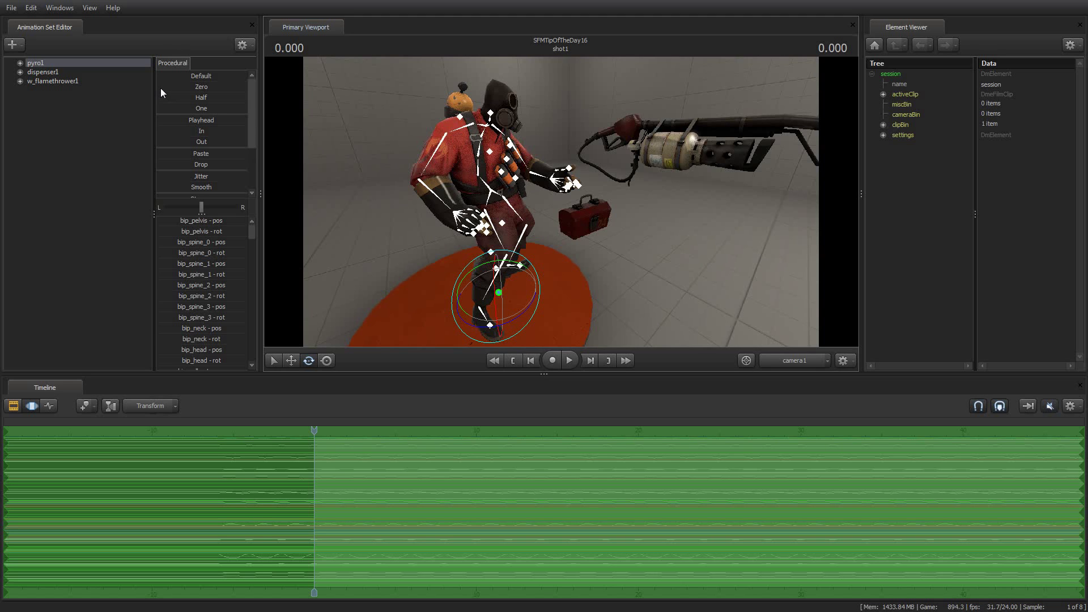
left_click_drag(162, 89, 387, 132)
left_click_drag(468, 189, 418, 255)
left_click_drag(493, 346, 518, 327)
key("s")
key("w")
key("d")
key("a")
key("ctrl+z")
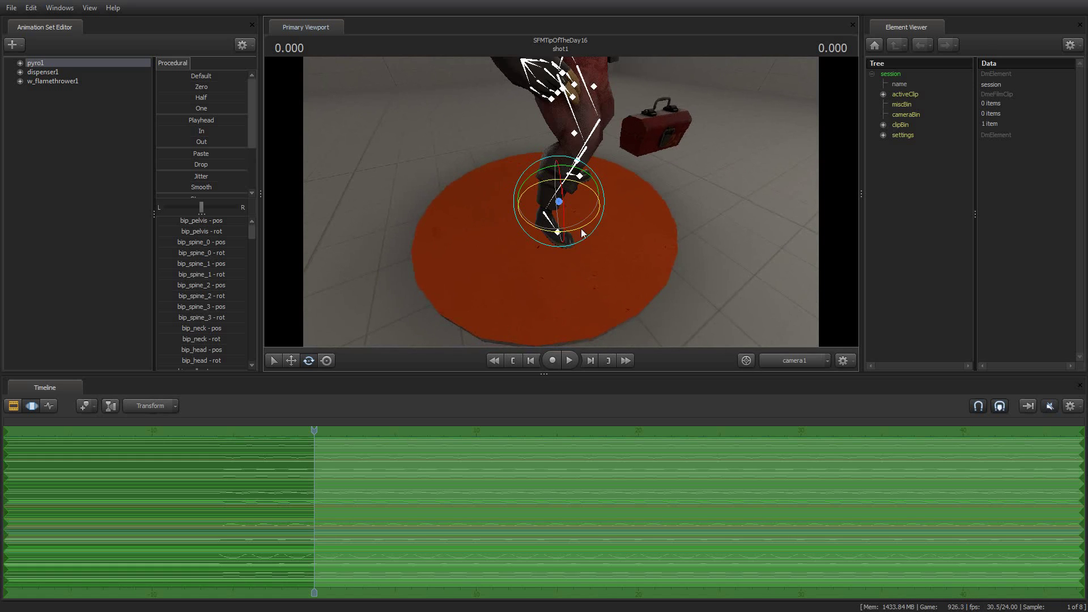
- Preview the Default and Zero presets on pyro1 for comparison, reverting the model to its animated pose each time
left_click_drag(519, 233, 538, 181)
key("s")
key("d")
key("w")
key("s")
key("d")
key("a")
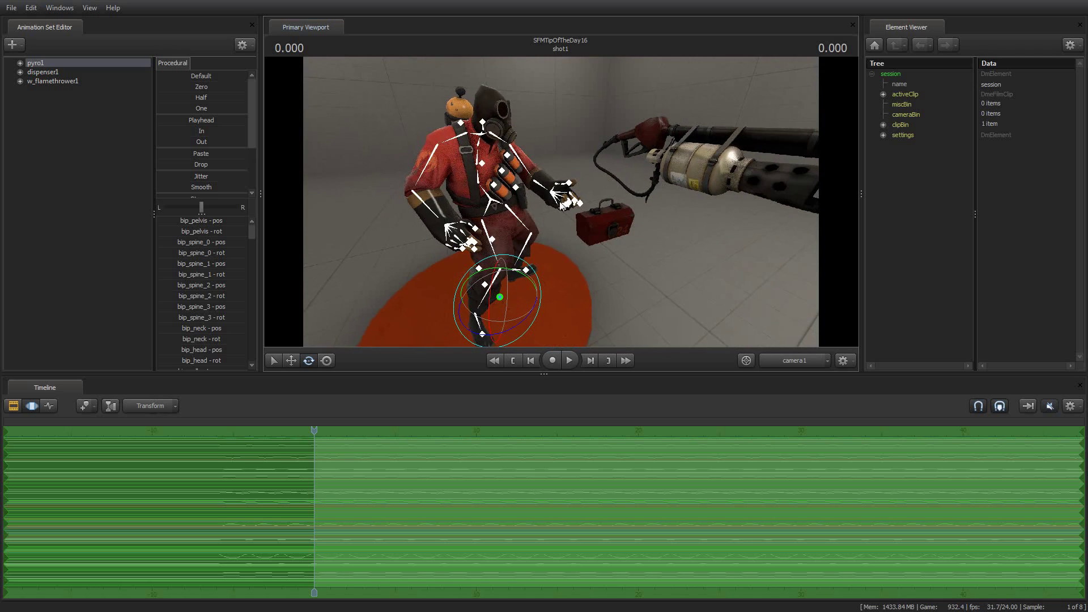
left_click(192, 76)
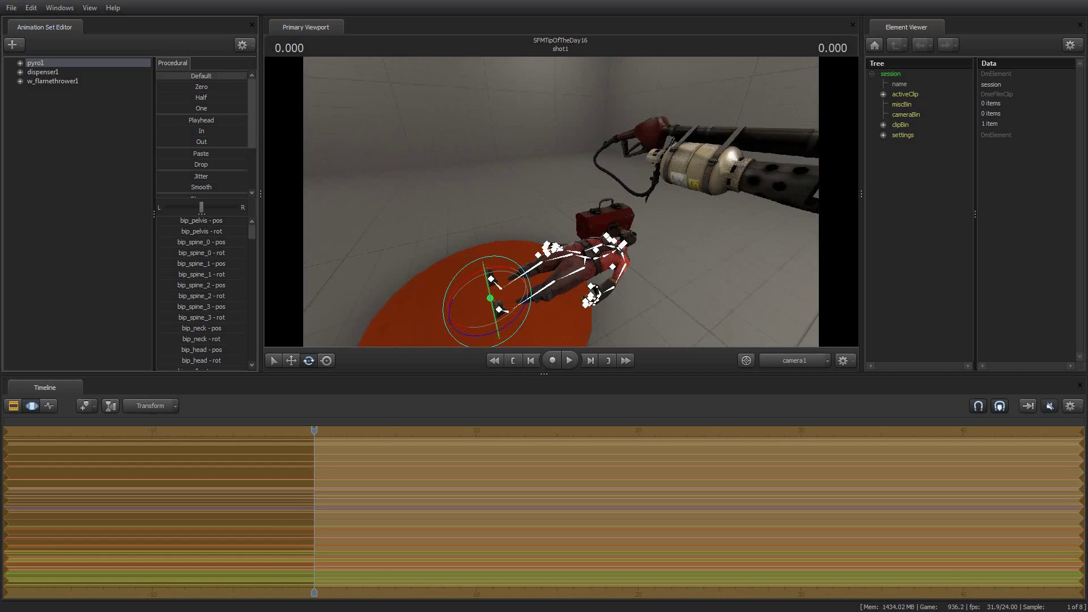
left_click_drag(247, 75, 156, 75)
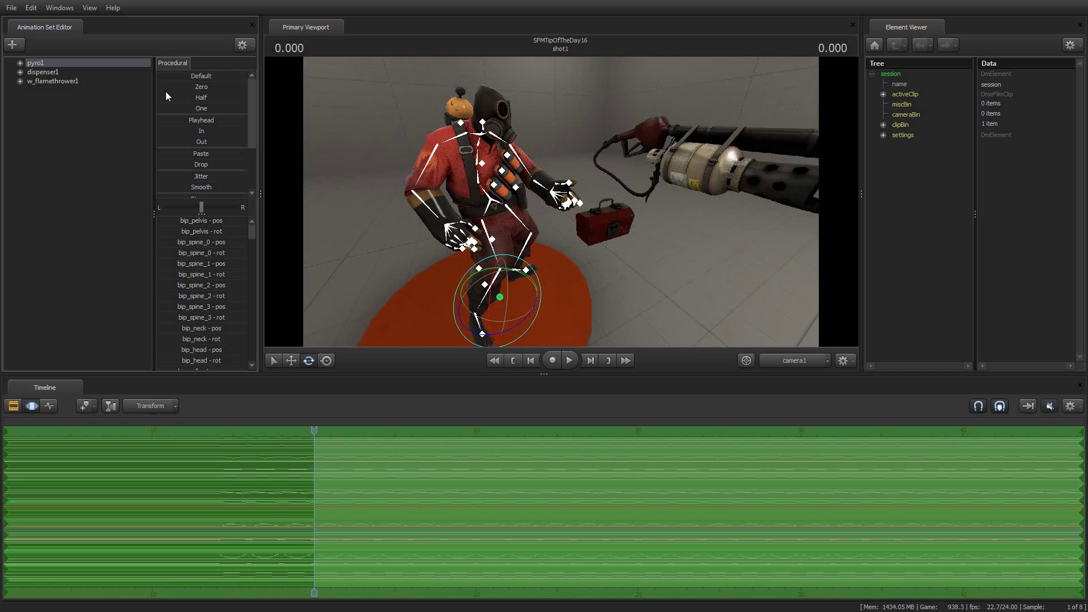
key("ctrl+y")
key("ctrl+z")
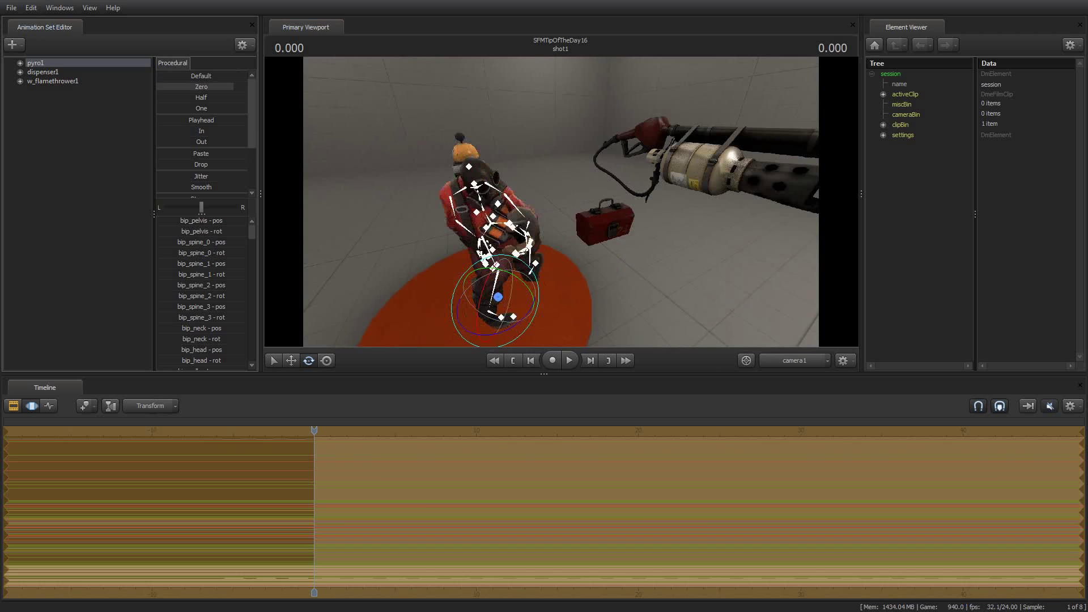
left_click_drag(157, 75, 113, 85)
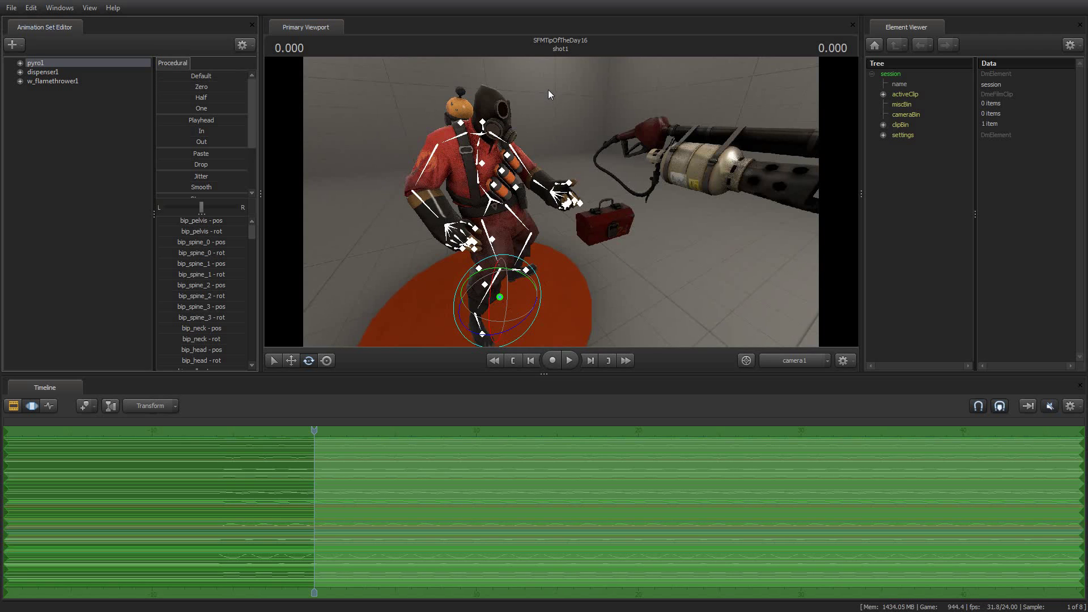
- Preview the Default preset and the Zero preset on dispenser1, reverting each one
left_click(43, 71)
left_click_drag(161, 77, 247, 77)
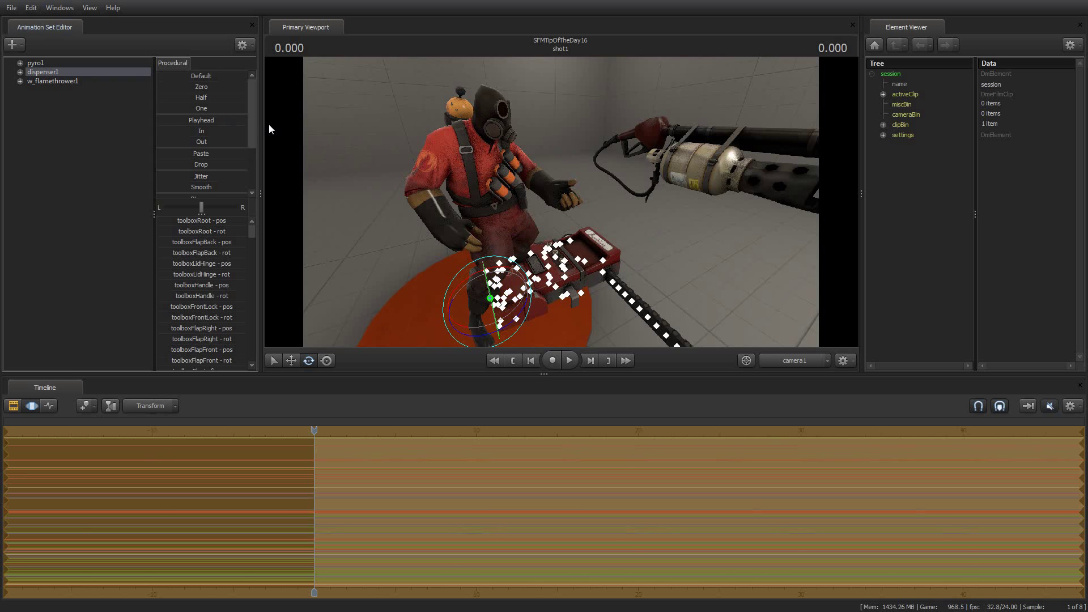
key("ctrl+z")
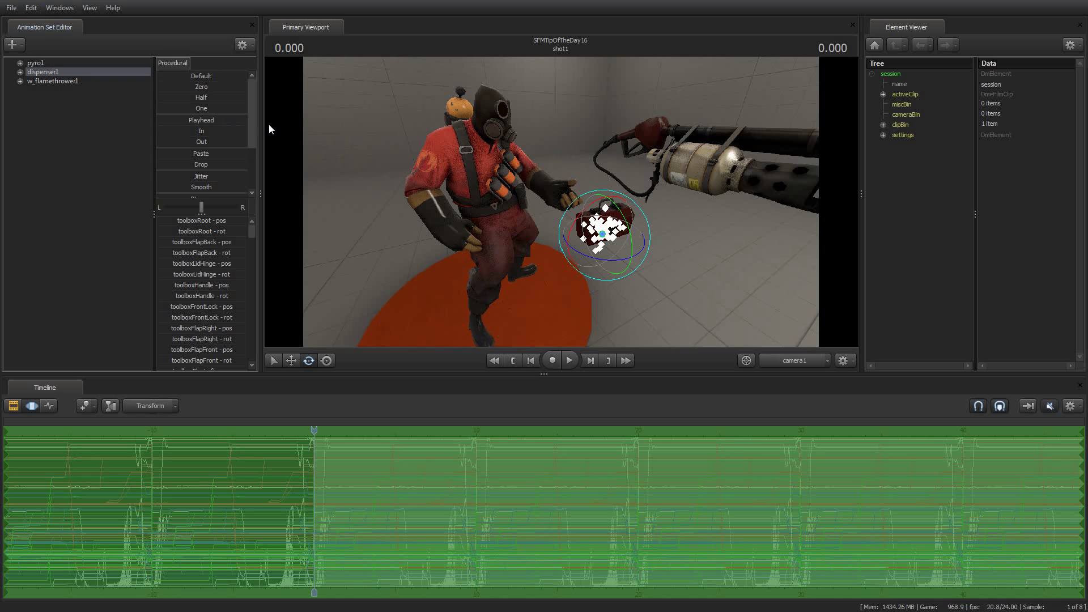
left_click(164, 91)
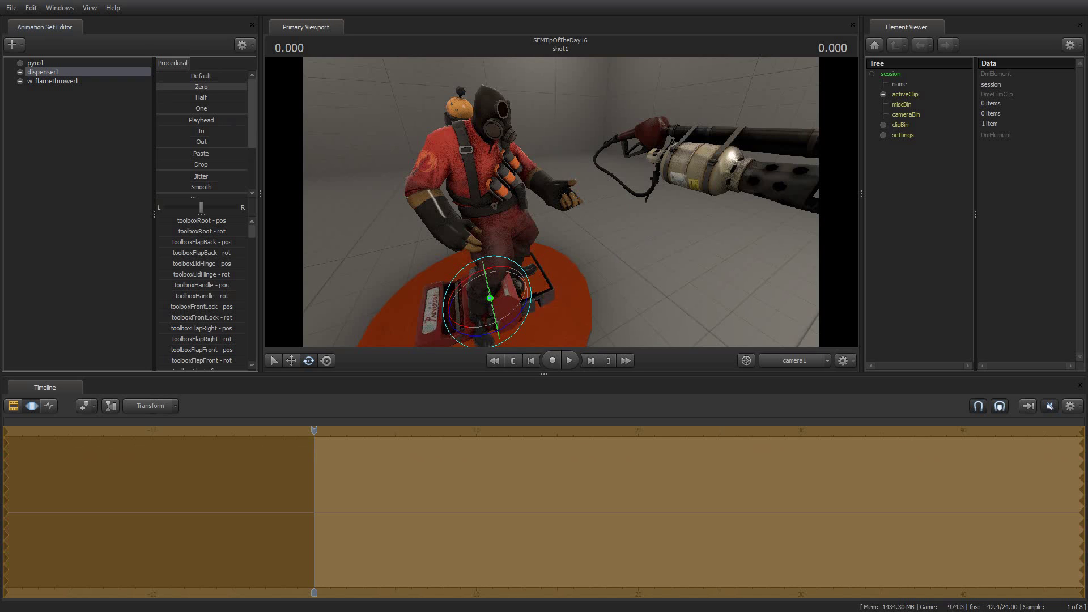
left_click_drag(246, 86, 159, 86)
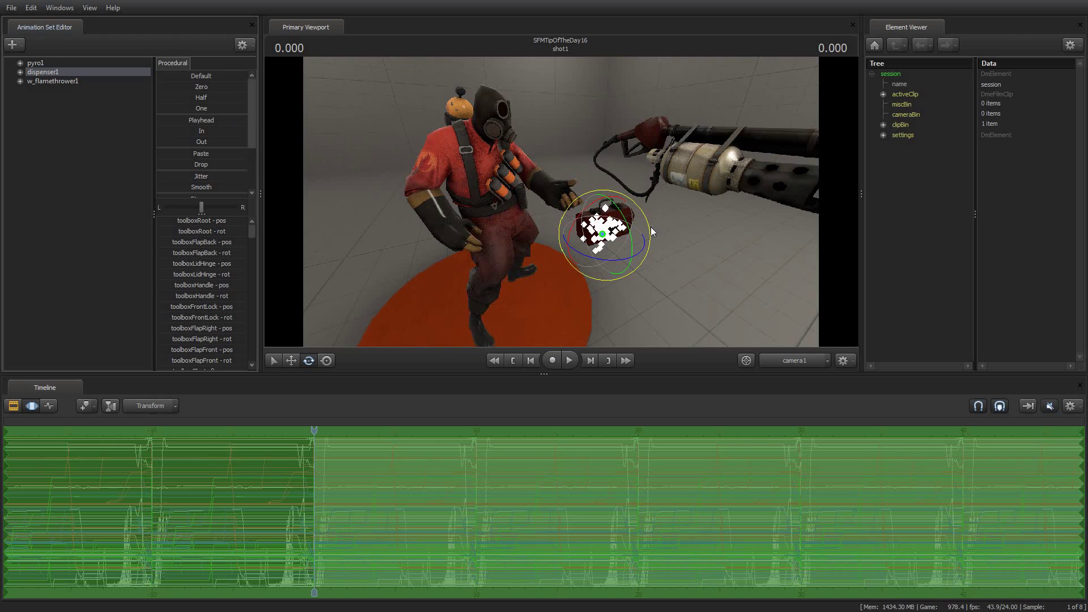
- Preview the Default preset and the Zero preset on w_flamethrower1, reverting each one
left_click(41, 82)
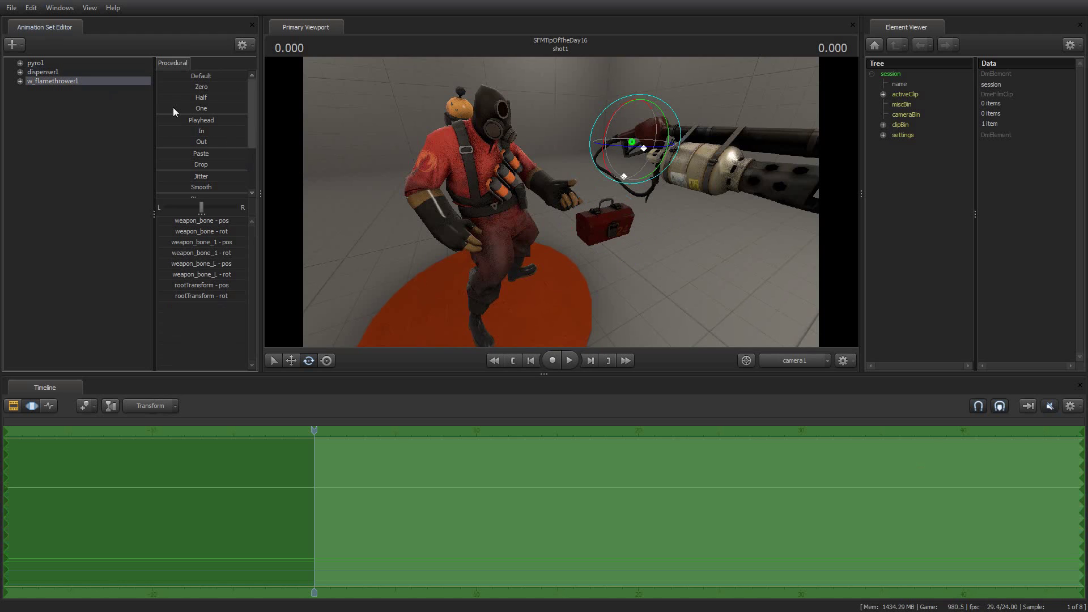
left_click_drag(160, 75, 246, 76)
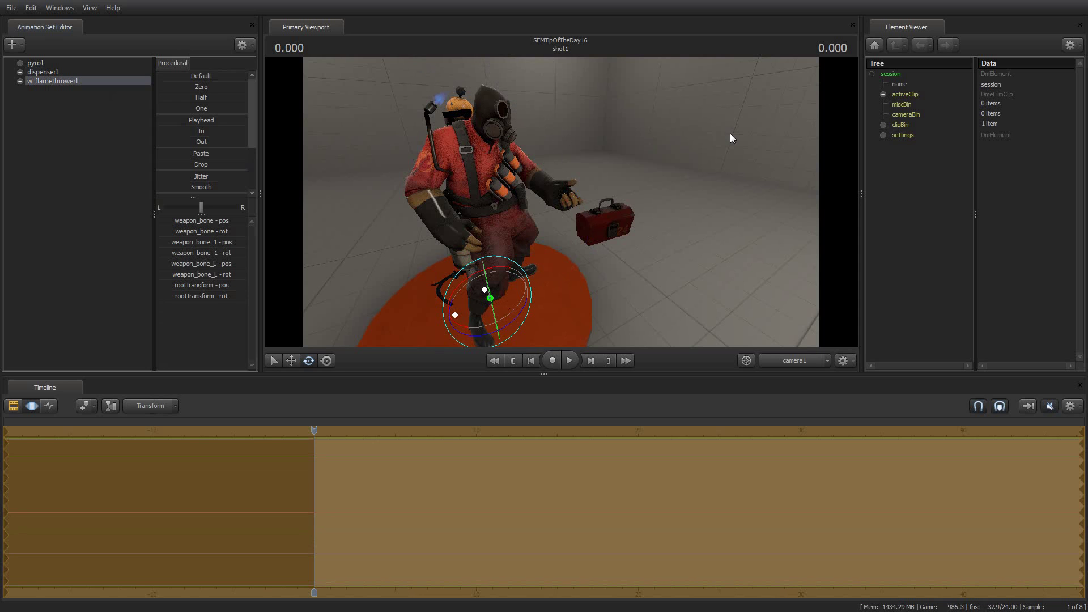
left_click_drag(635, 142, 634, 170)
key("ctrl+z")
key("ctrl+z")
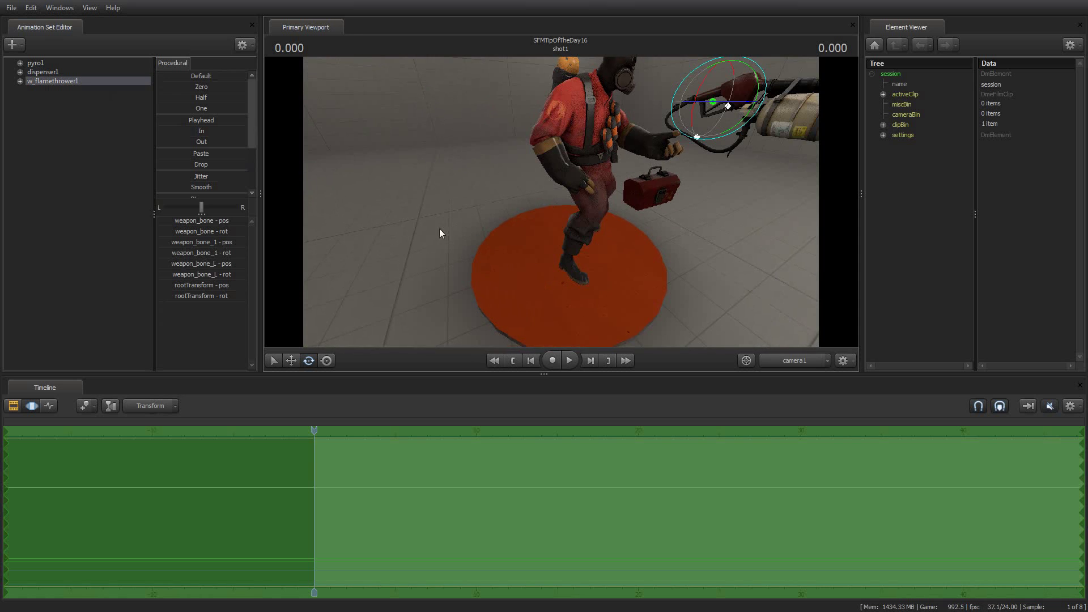
left_click_drag(201, 90, 160, 89)
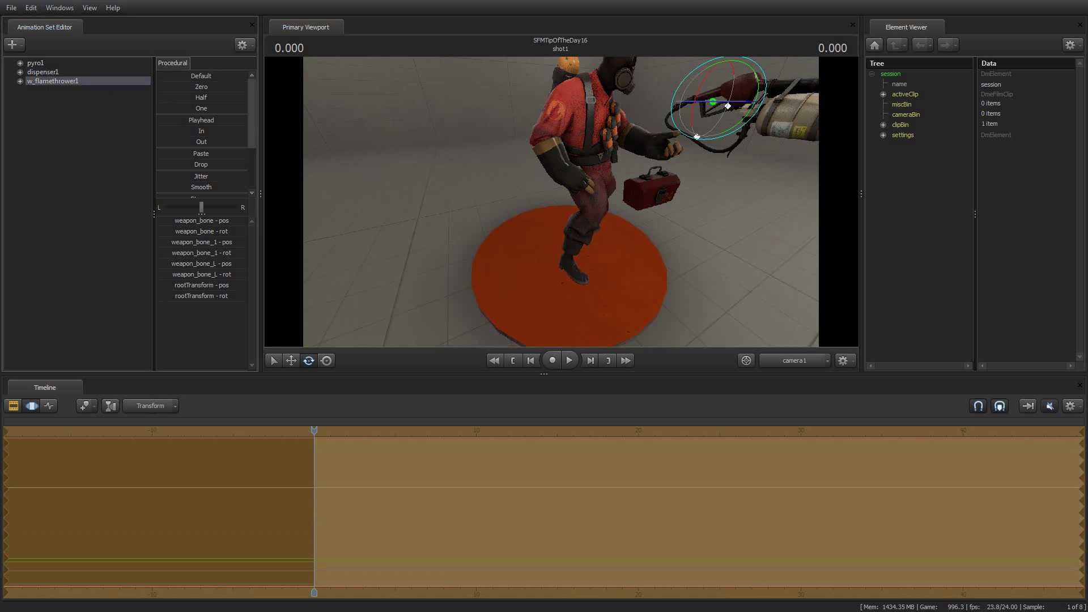
- Expand the w_flamethrower1 hierarchy to review its weapon bones and rootTransform, and collapse rootTransform
left_click(19, 81)
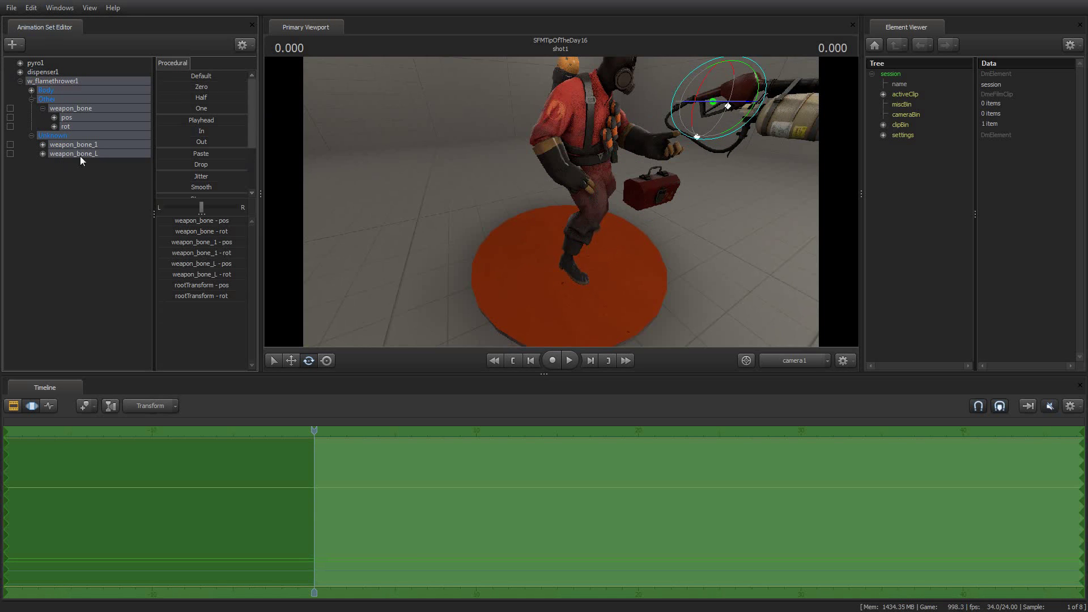
left_click(43, 145)
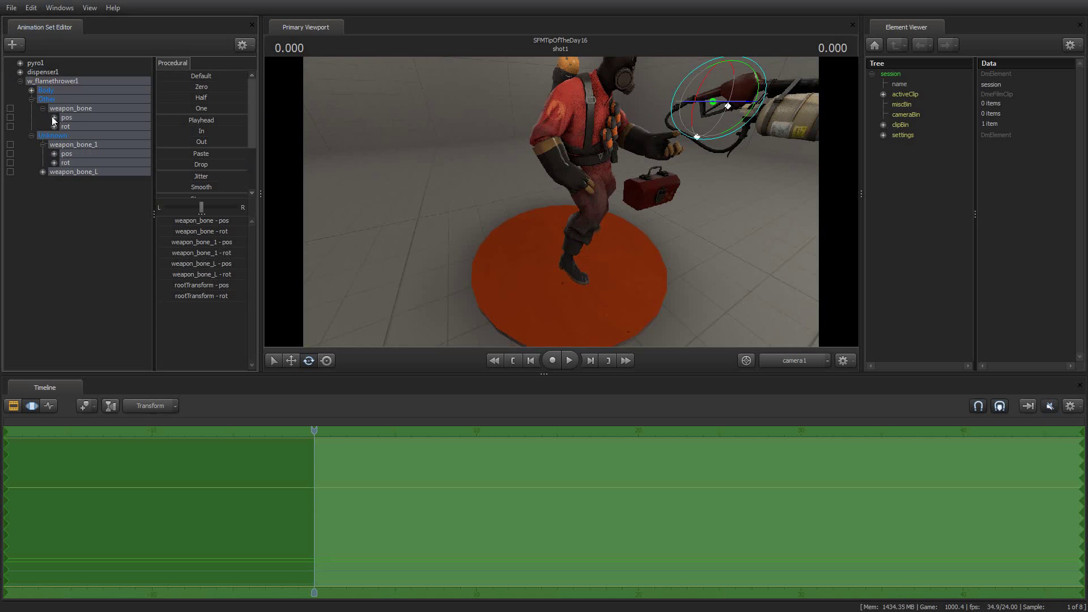
left_click(32, 90)
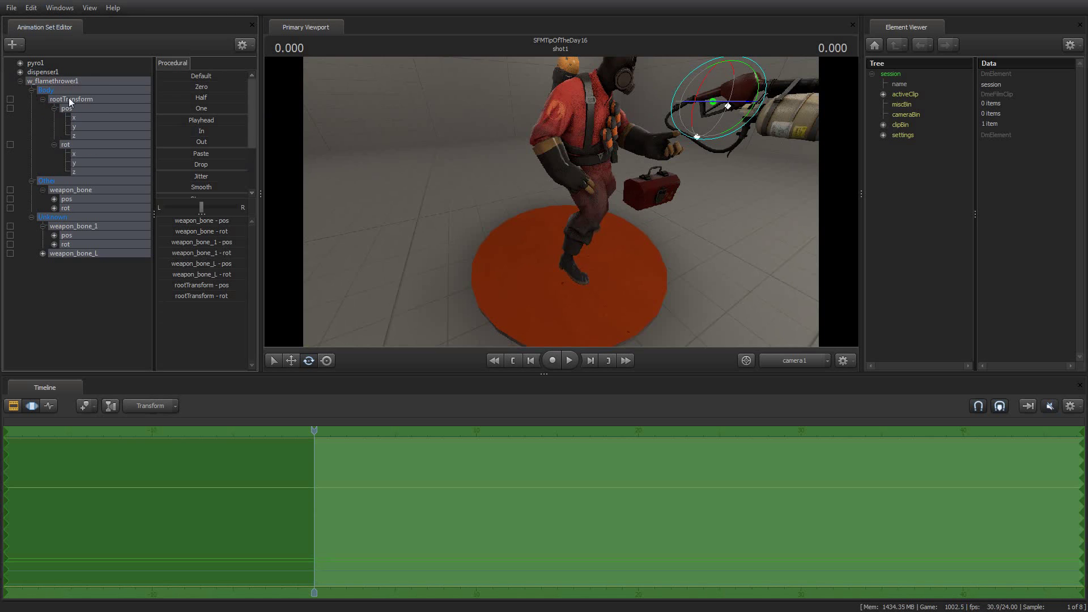
left_click(42, 99)
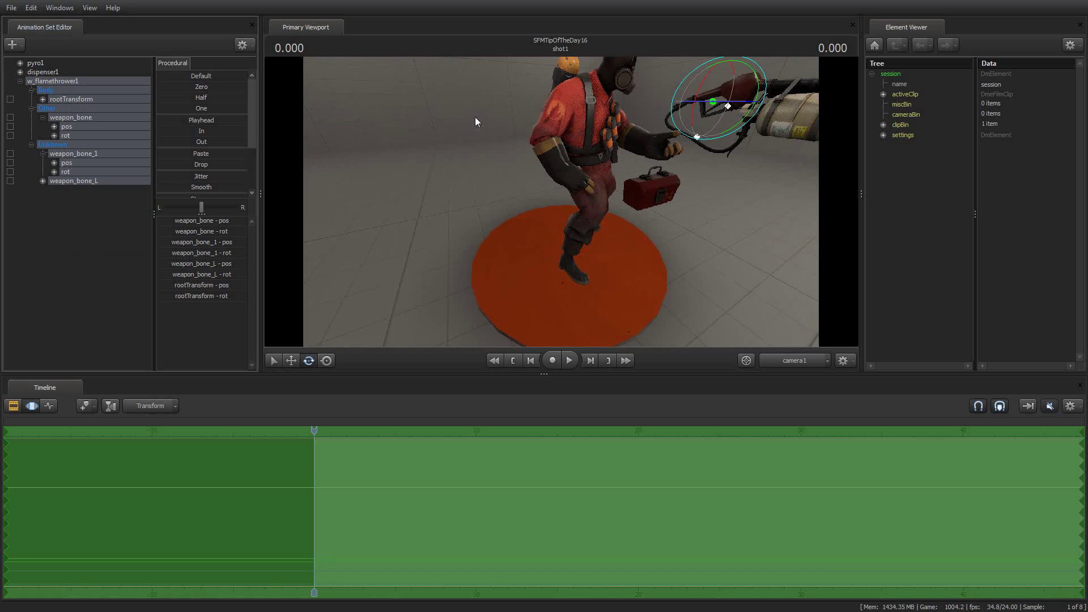
left_click_drag(475, 117, 536, 98)
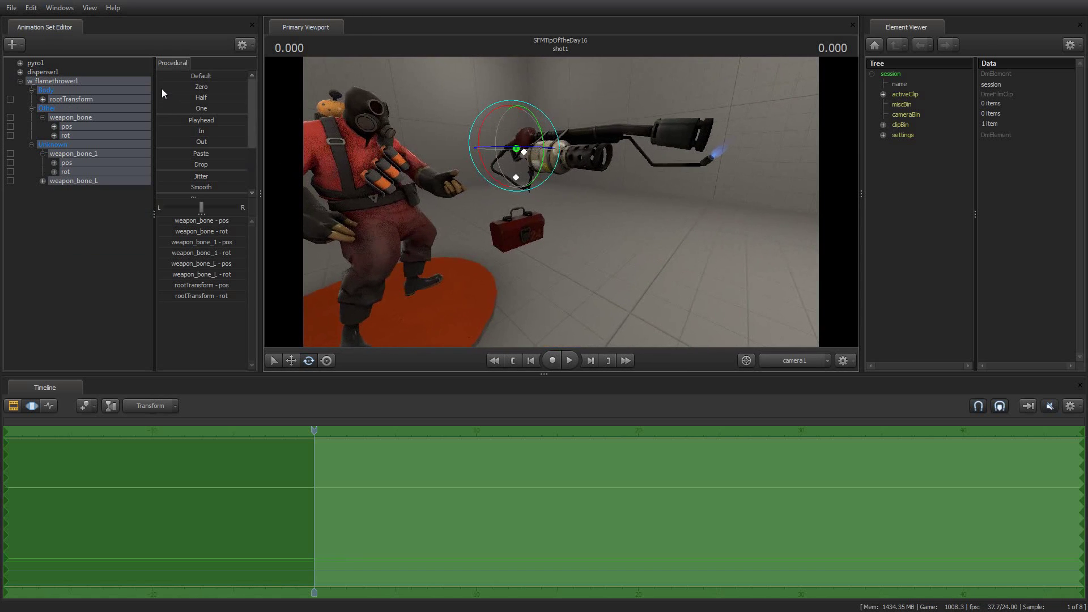
- Apply the Zero procedural preset at full strength to all w_flamethrower1 controls and inspect the model at the origin
left_click(227, 88)
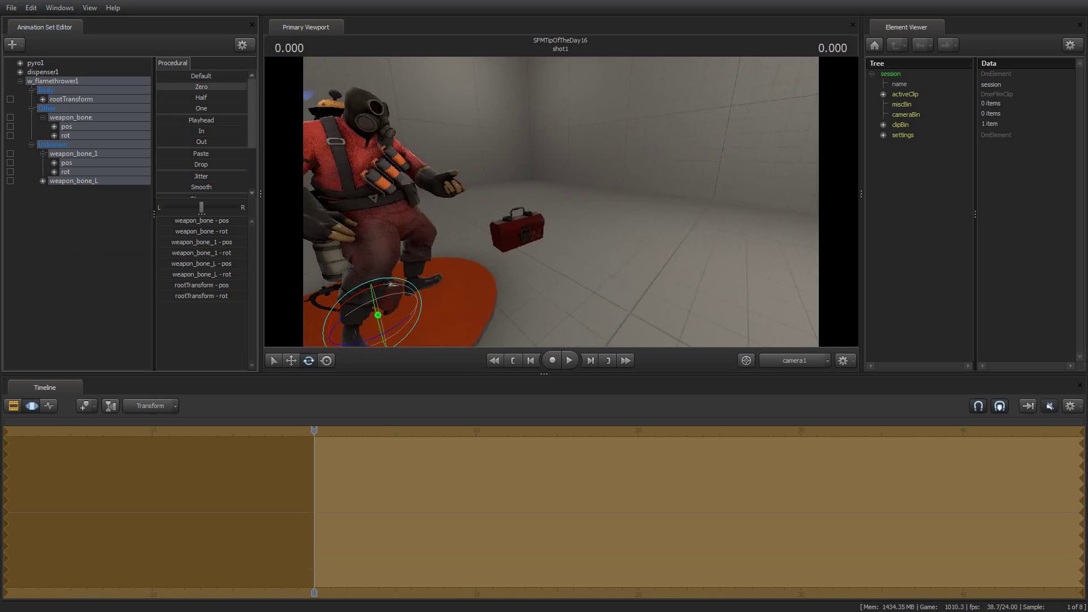
mouse_move(227, 87)
left_mouse_down()
mouse_move(161, 87)
mouse_move(244, 87)
left_mouse_up()
mouse_move(564, 280)
left_mouse_down()
mouse_move(589, 281)
mouse_move(533, 272)
mouse_move(538, 292)
mouse_move(499, 292)
mouse_move(561, 283)
left_mouse_up()
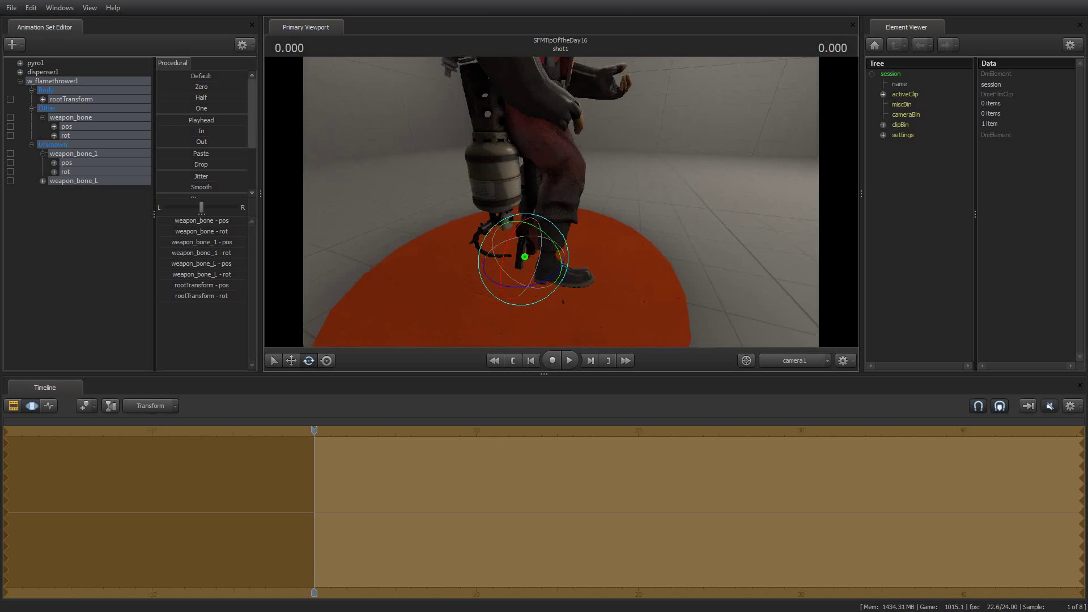
- Move all pyro1 controls sideways in the screen plane, clear of the flamethrower and off the orange disc
left_click(41, 65)
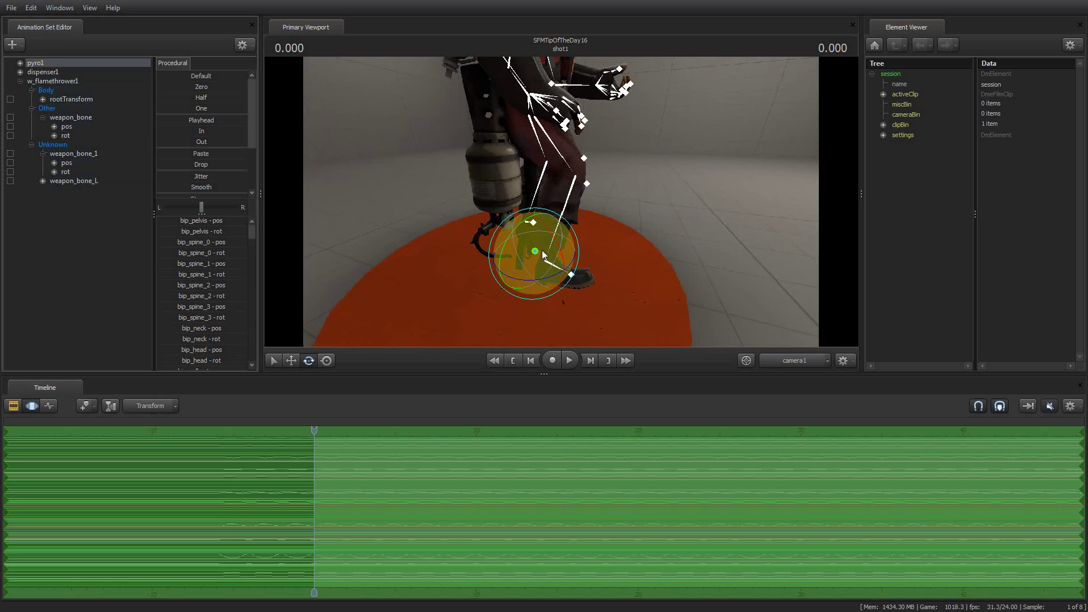
left_click(325, 363)
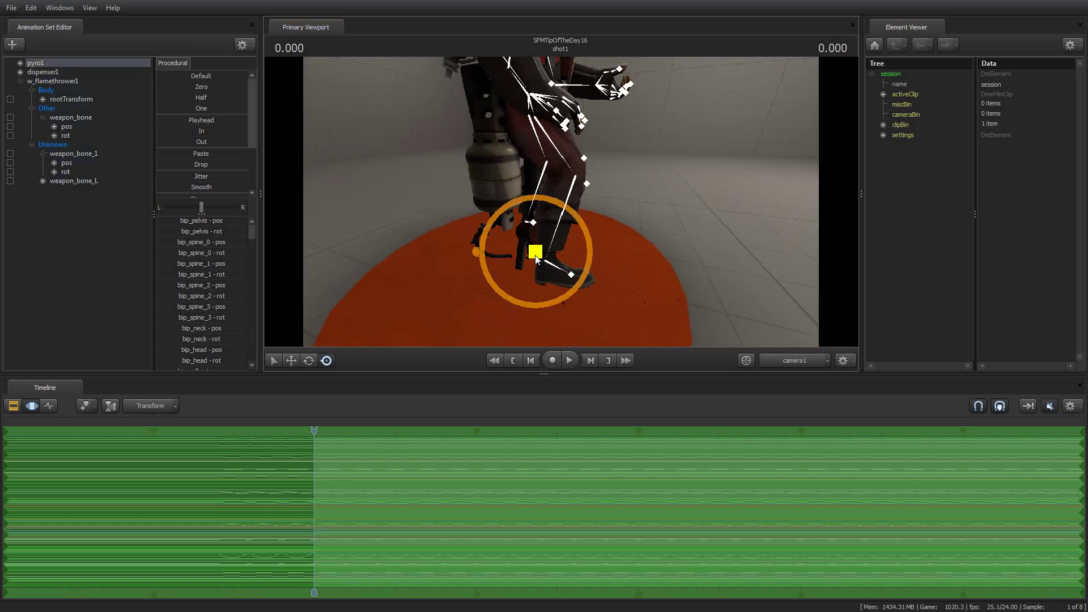
left_click_drag(535, 252, 595, 213)
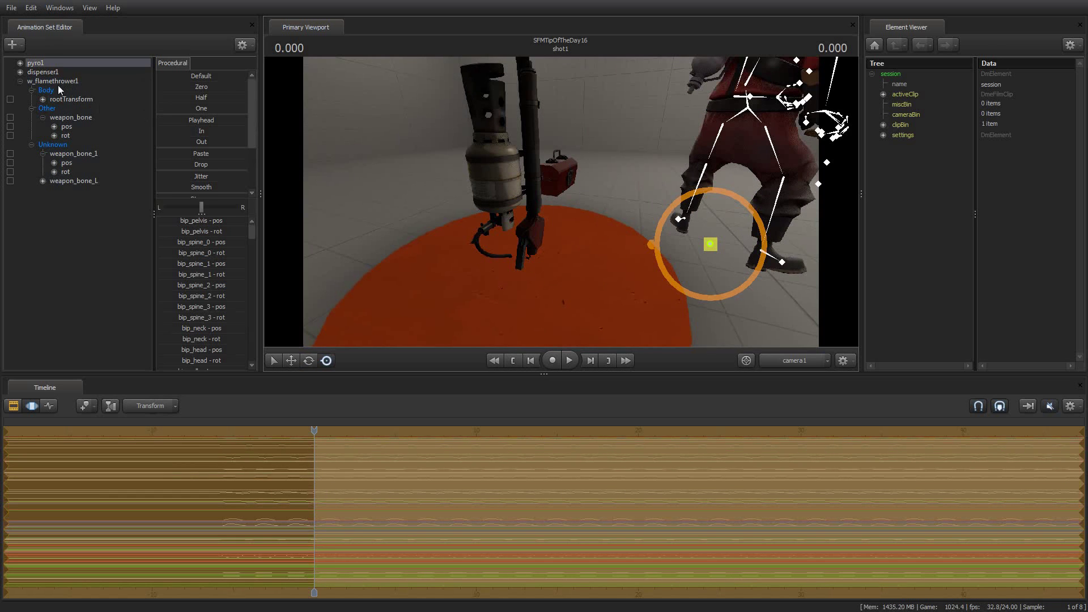
- Rotate w_flamethrower1 to a horizontal pose and raise it above the orange disc
left_click(539, 238)
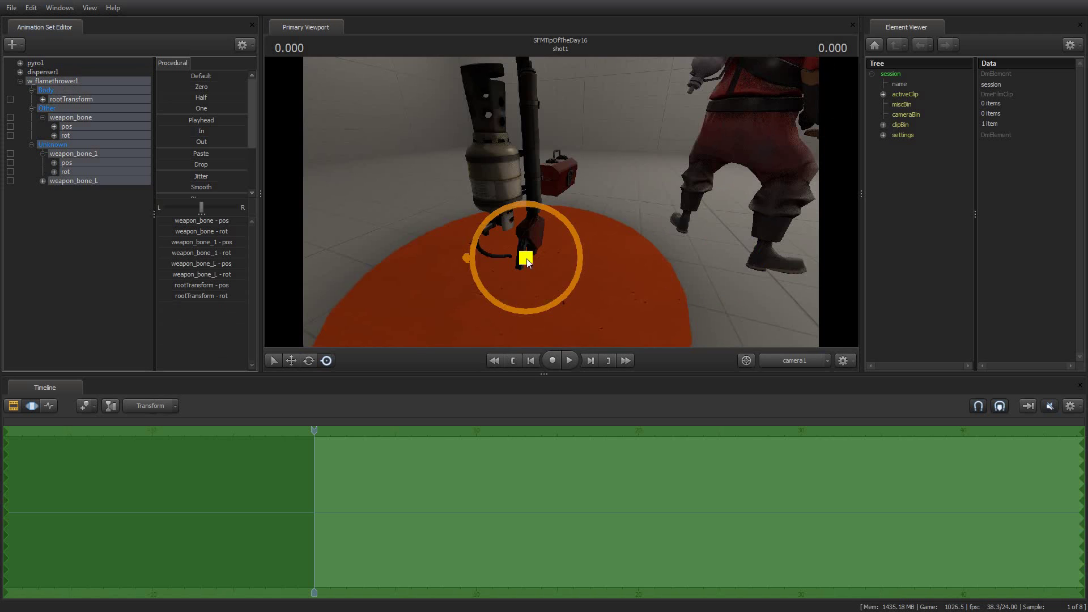
left_click_drag(520, 204, 632, 252)
left_click_drag(508, 148, 475, 124)
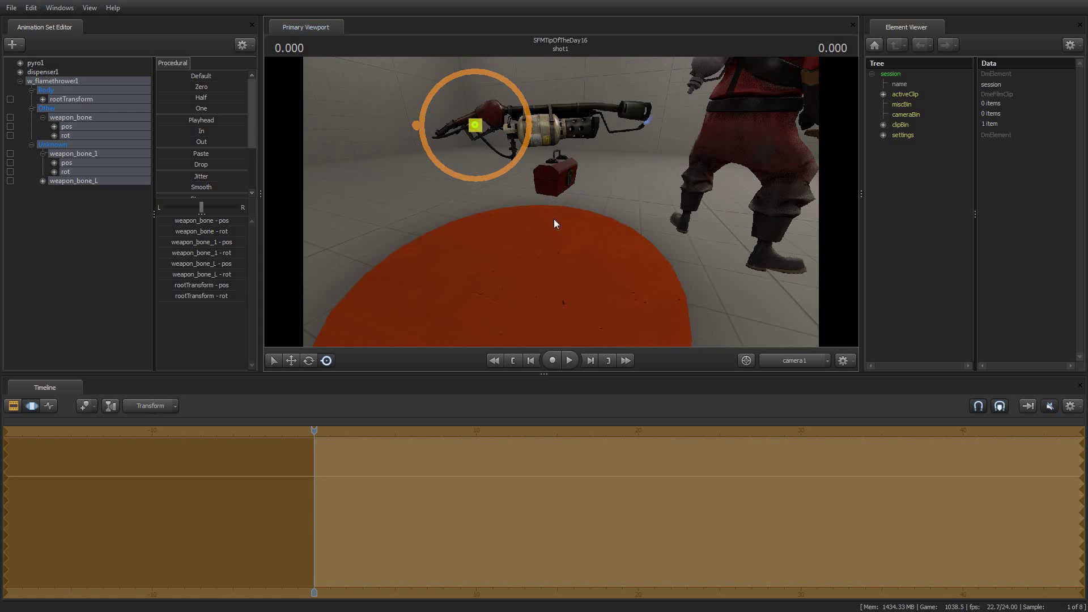
- Lock the weapon_bone of w_flamethrower1 to the weapon_bone in pyro1's Other group
left_click_drag(606, 185, 581, 222)
key("w")
key("z")
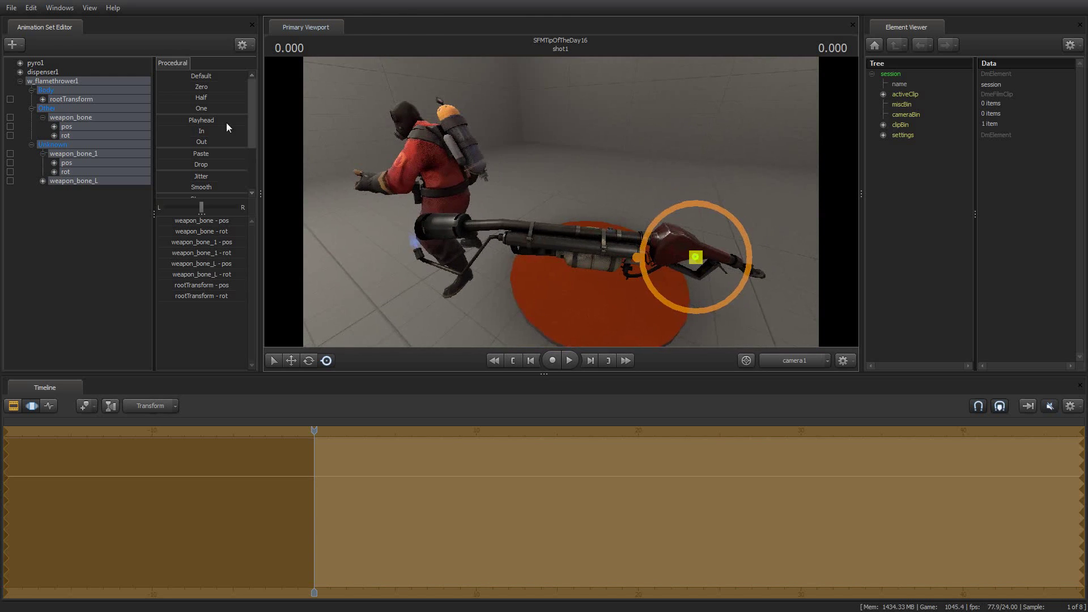
left_click(20, 63)
left_click(32, 108)
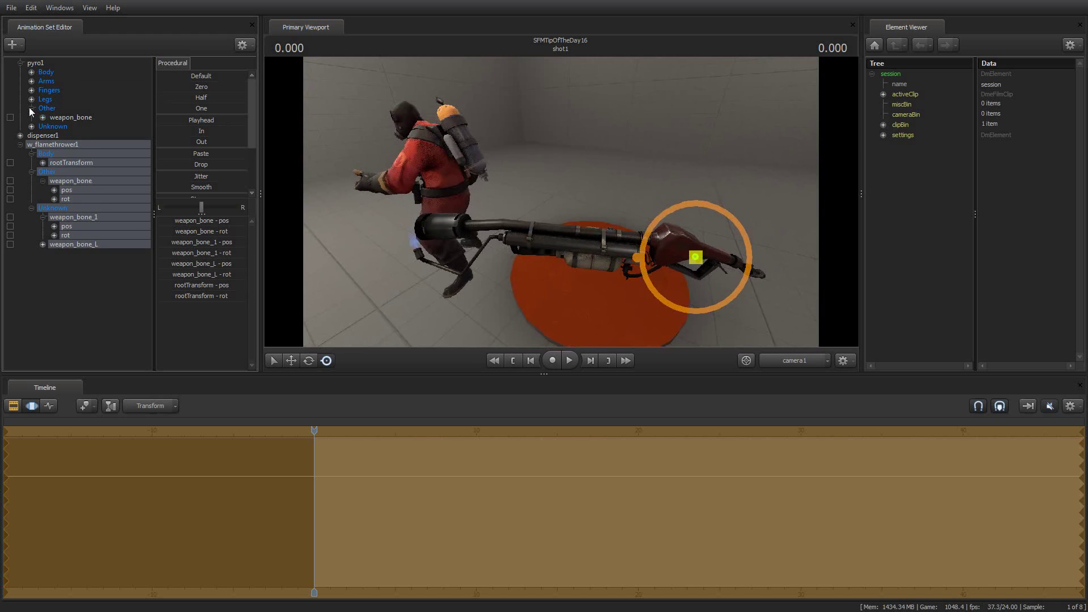
left_click(51, 117)
left_click_drag(60, 118, 75, 181)
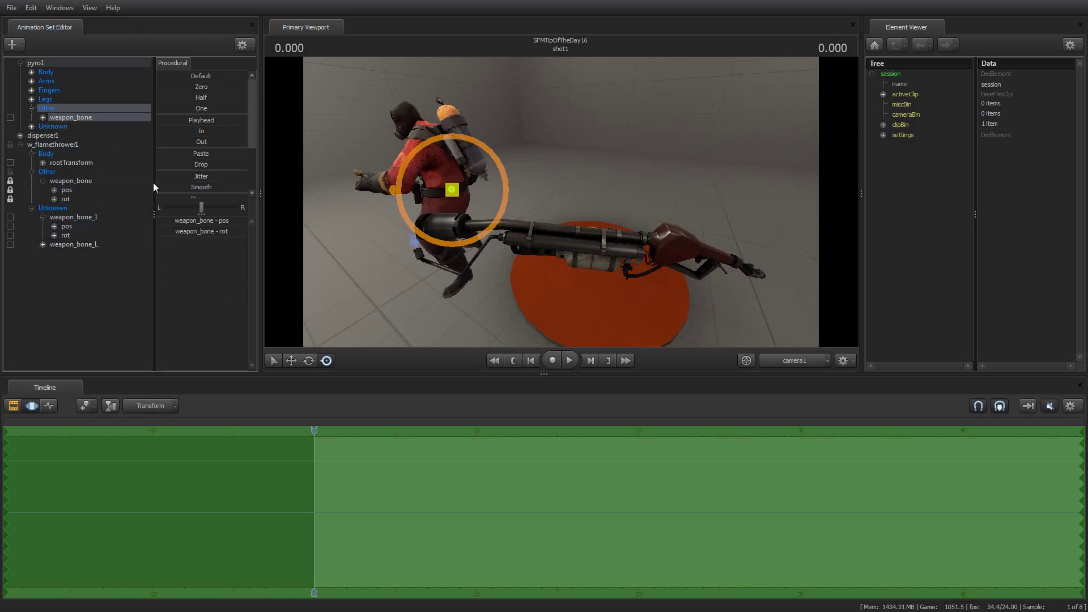
- Apply the Zero procedural preset to all w_flamethrower1 controls and inspect the weapon in pyro1's hands
left_click(48, 145)
left_click(165, 87)
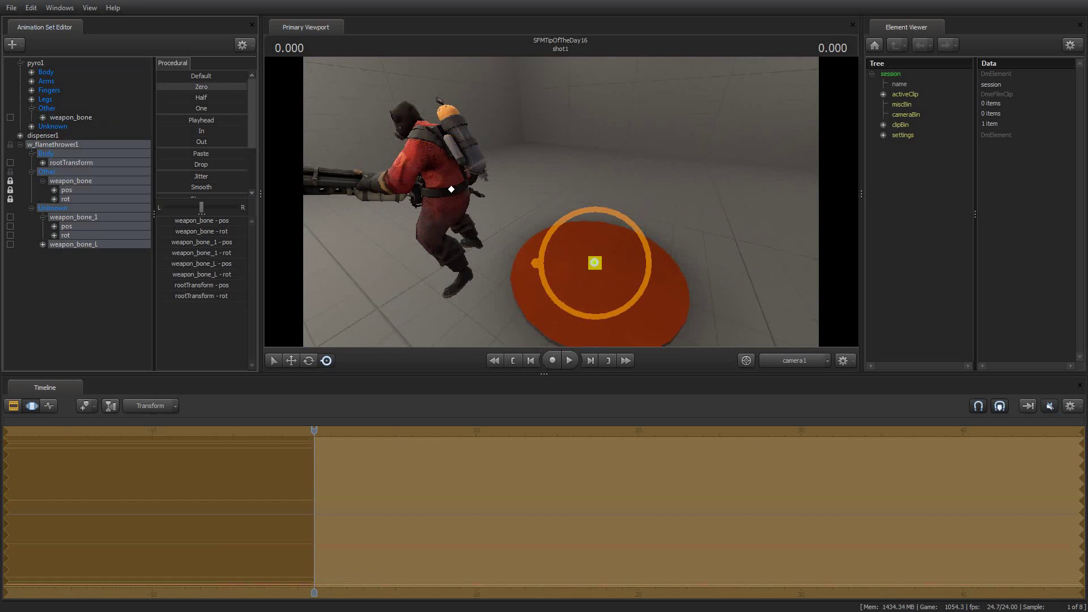
left_click_drag(572, 159, 590, 216)
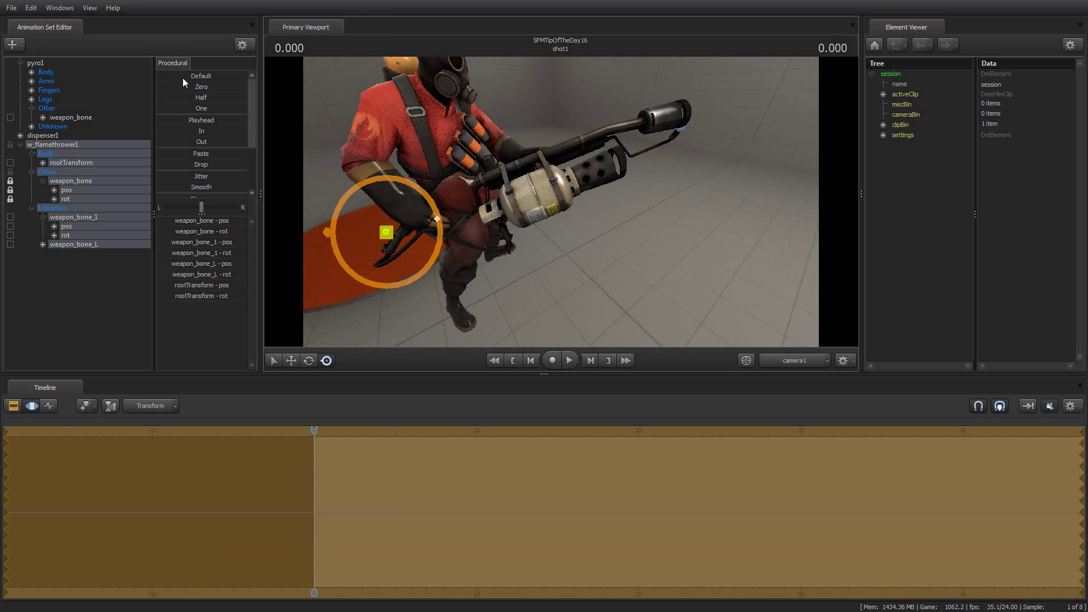
- Apply the Default procedural preset at full strength to all w_flamethrower1 controls and inspect the weapon's fit in pyro1's hands
left_click_drag(201, 75, 248, 75)
left_click_drag(593, 267, 555, 247)
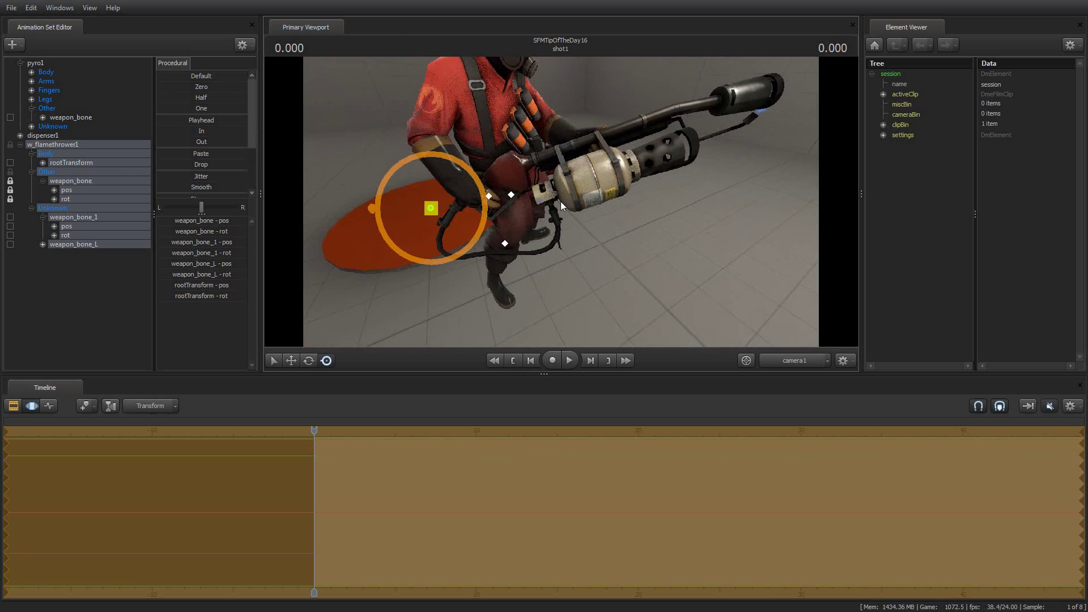
left_click_drag(662, 250, 561, 205)
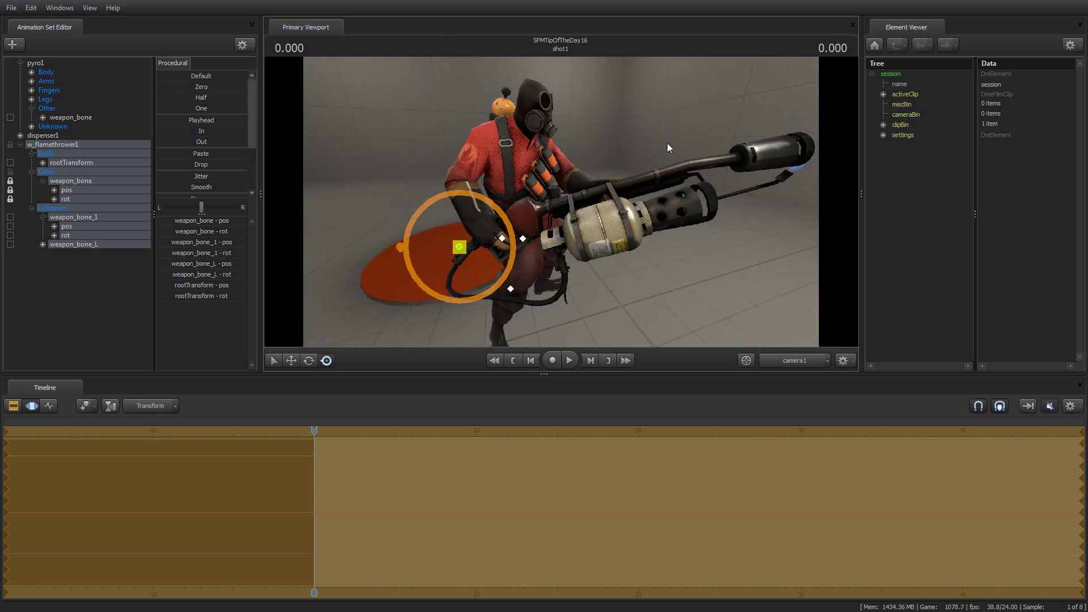
left_click_drag(669, 141, 613, 200)
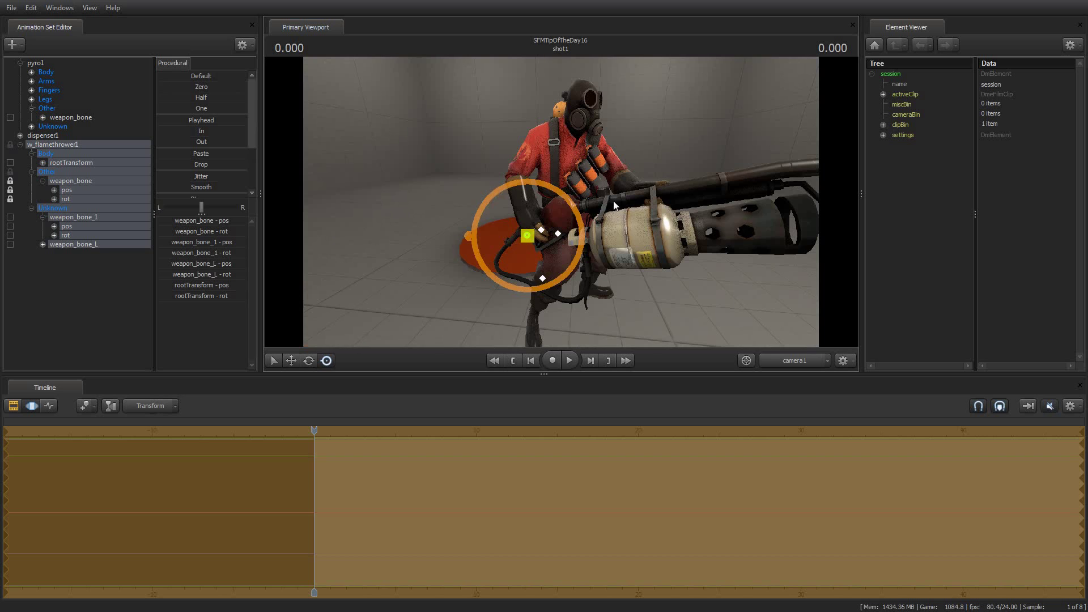
- Preview the Zero preset on pyro1's Body controls, leaving it at no strength
left_click(45, 72)
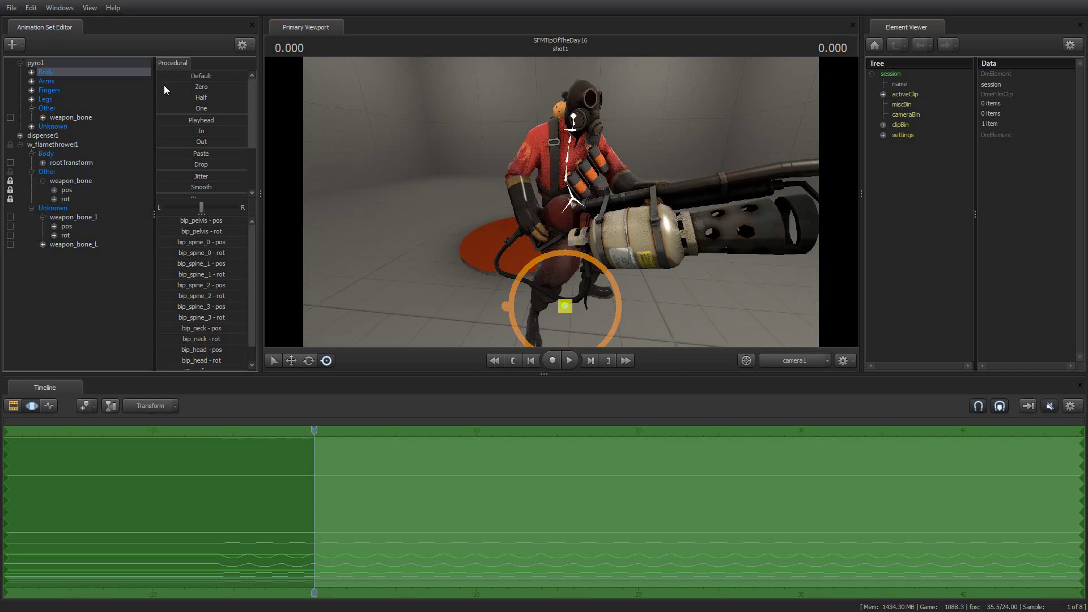
mouse_move(160, 86)
left_mouse_down()
mouse_move(247, 87)
mouse_move(160, 87)
left_mouse_up()
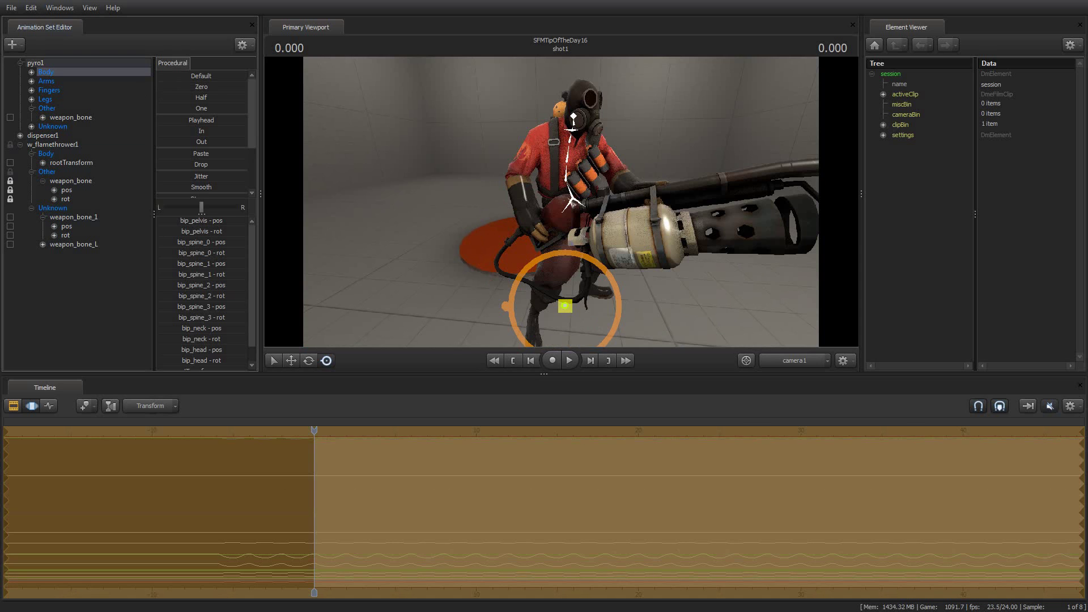
- Try the Zero preset at full strength on pyro1's bip_knee_L, undo it, and preview the Default preset on the same bone, reverting it
left_click(31, 99)
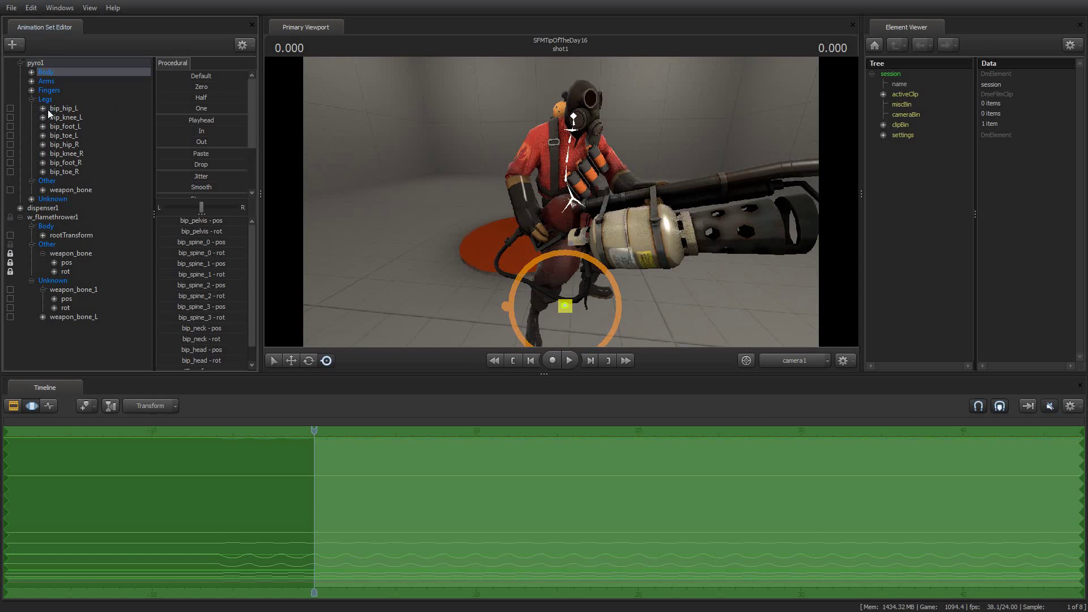
left_click(59, 118)
left_click_drag(184, 87, 247, 87)
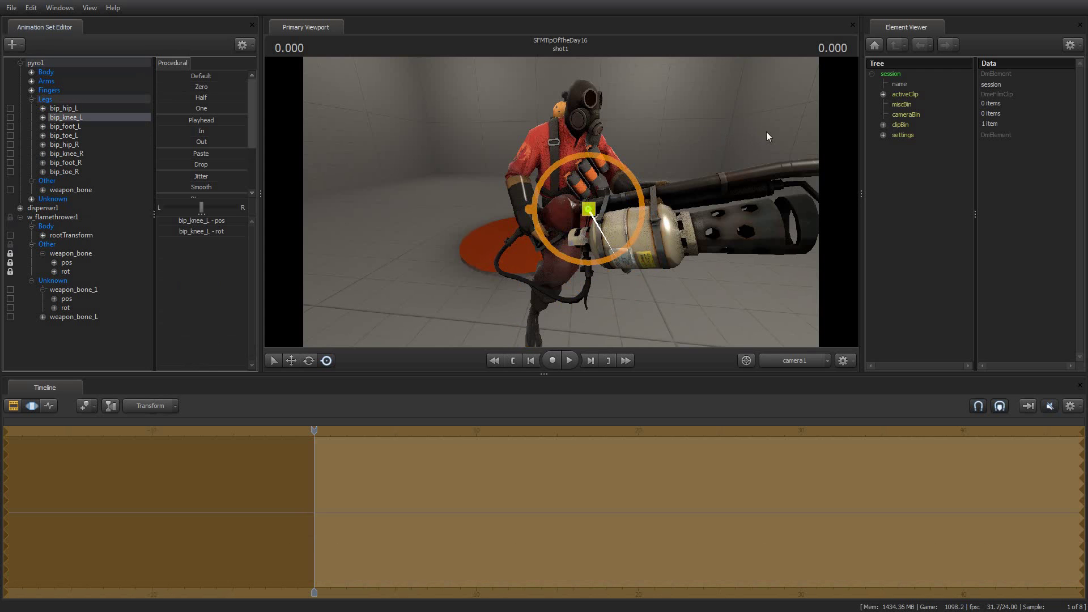
left_click_drag(767, 134, 530, 204)
key("ctrl+z")
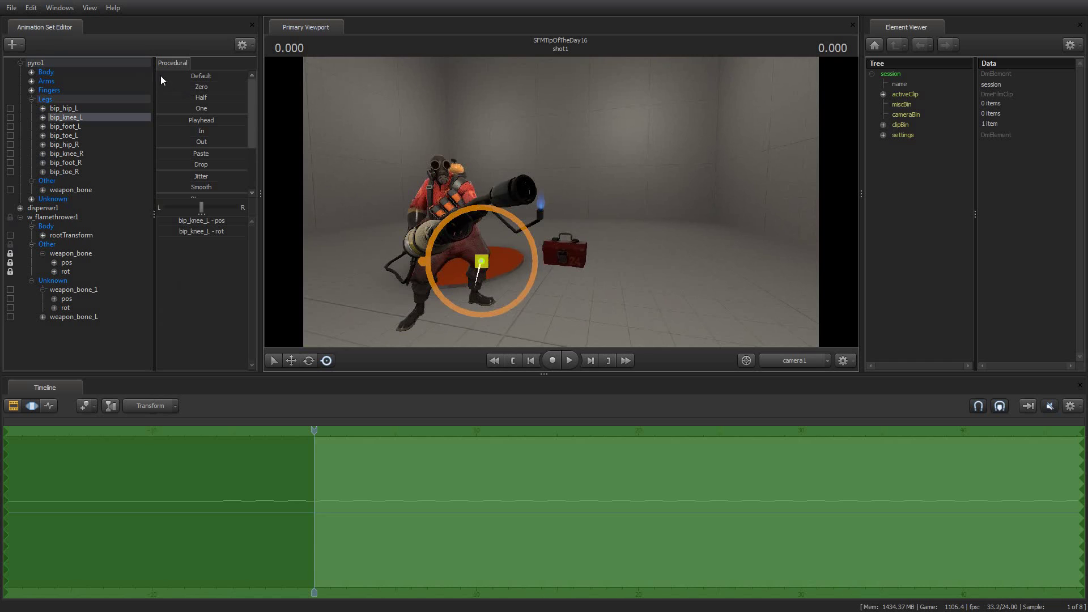
left_click(229, 78)
left_click_drag(247, 76, 157, 76)
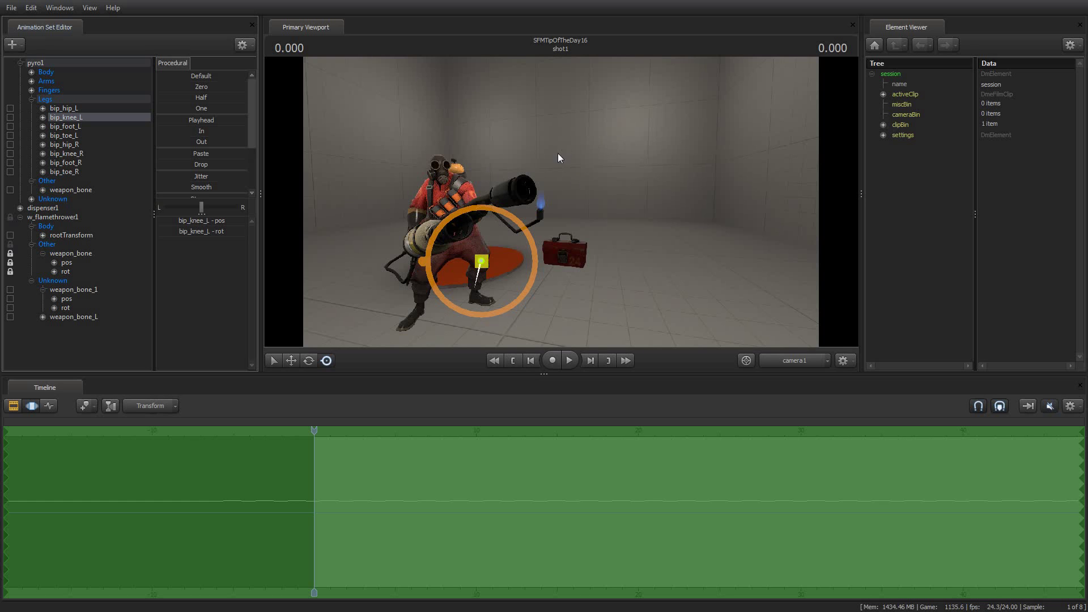
- Inspect pyro1 holding the flamethrower from close up and select all pyro1 controls
left_click_drag(558, 153, 530, 101)
key("w")
key("z")
right_click_drag(552, 149, 561, 202)
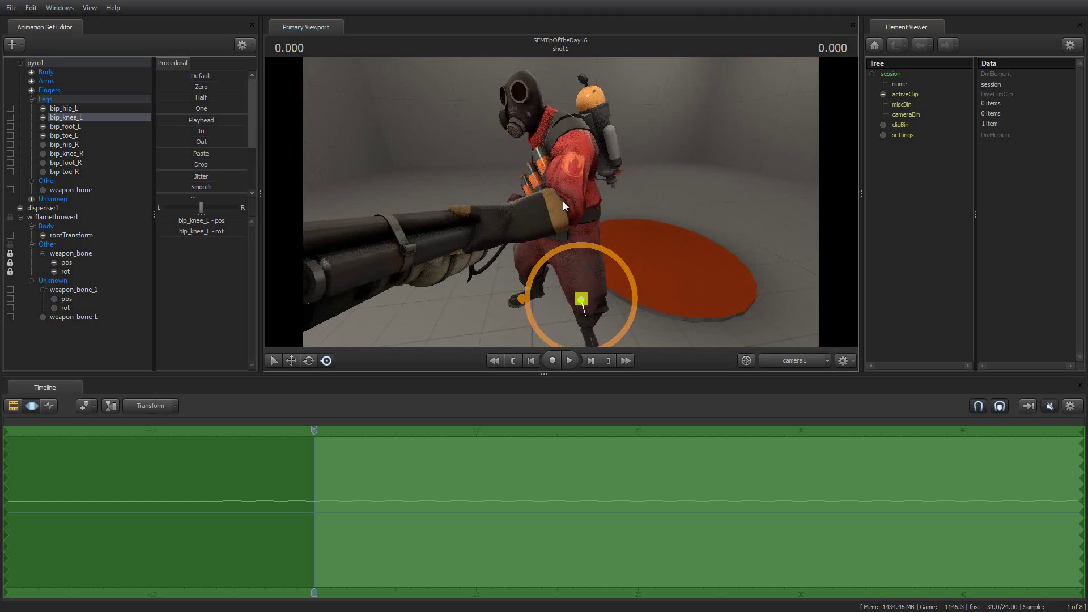
left_click(49, 63)
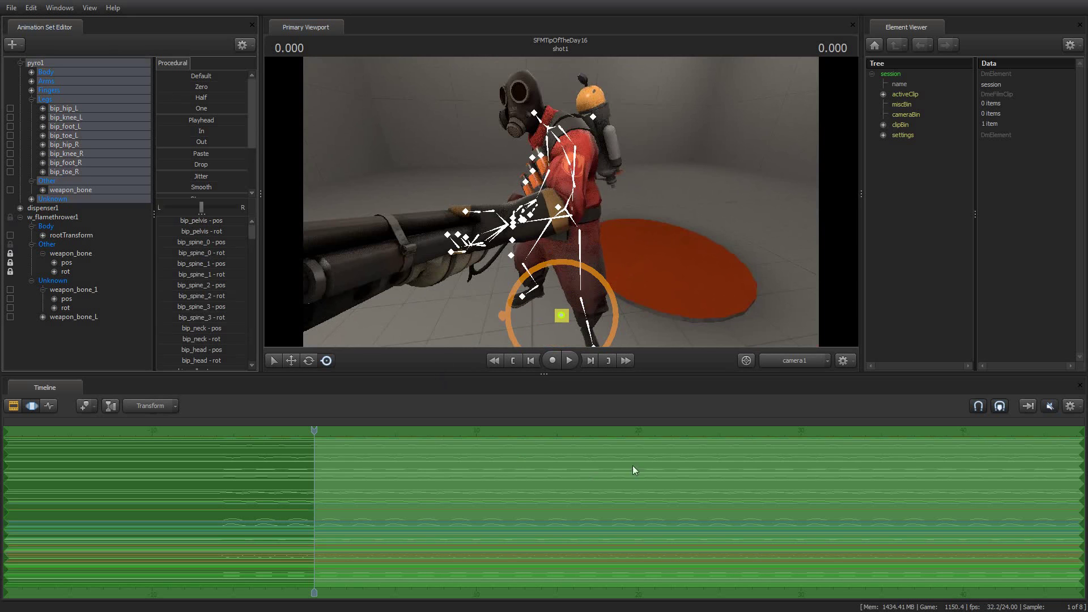